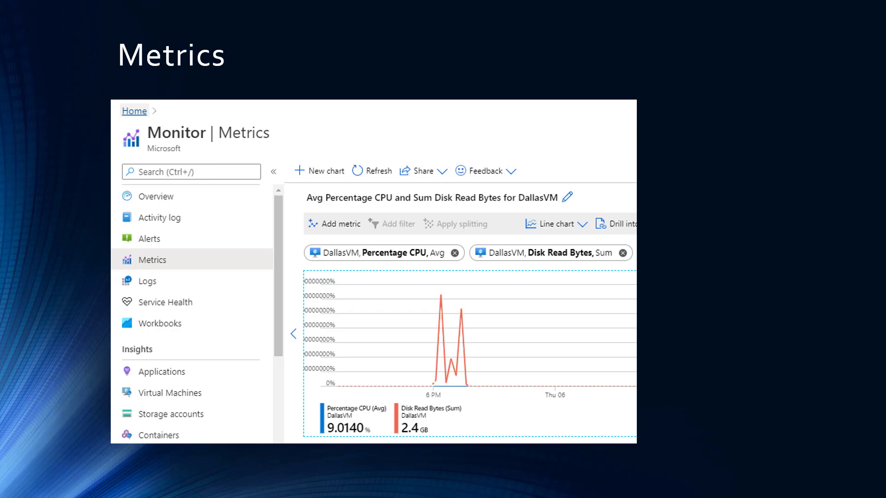
key("Right")
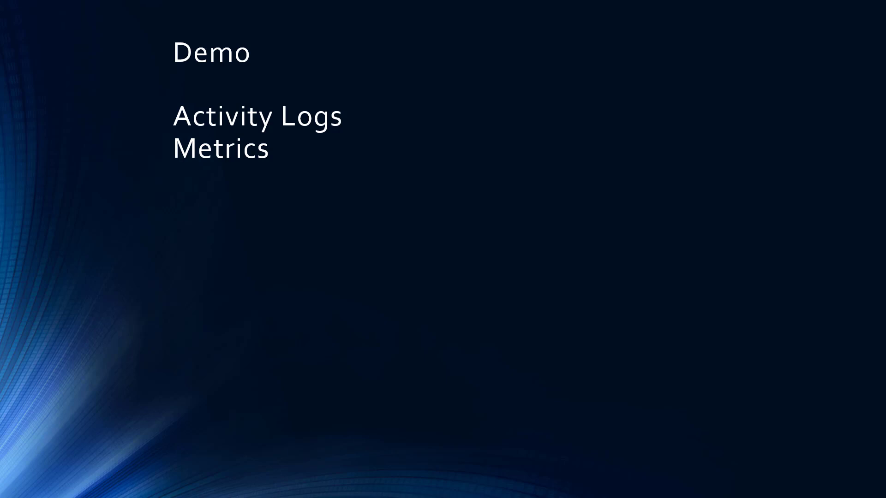
Step: Switch to the Azure portal and filter Monitor's activity log to the last 24 hours
key("alt+Tab")
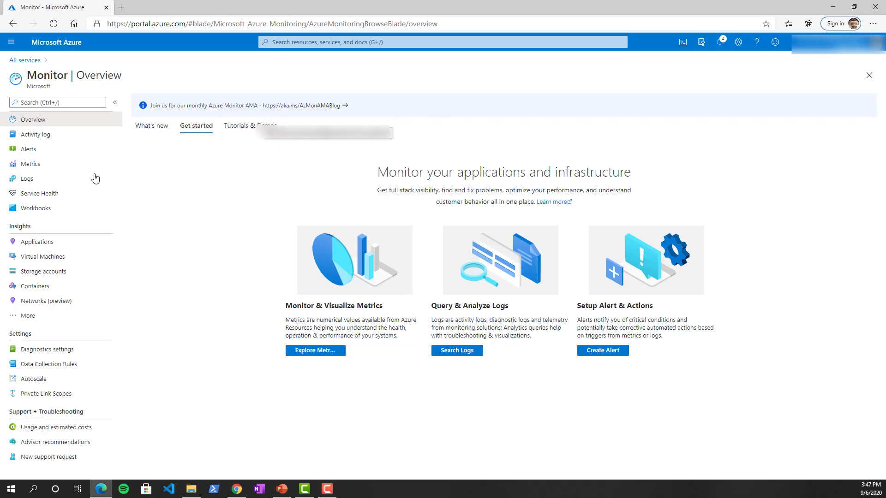
left_click(40, 135)
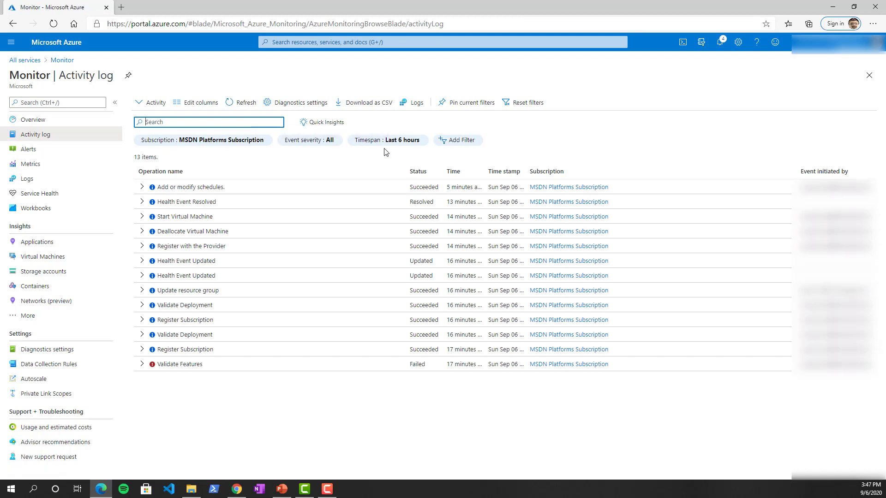
left_click(403, 139)
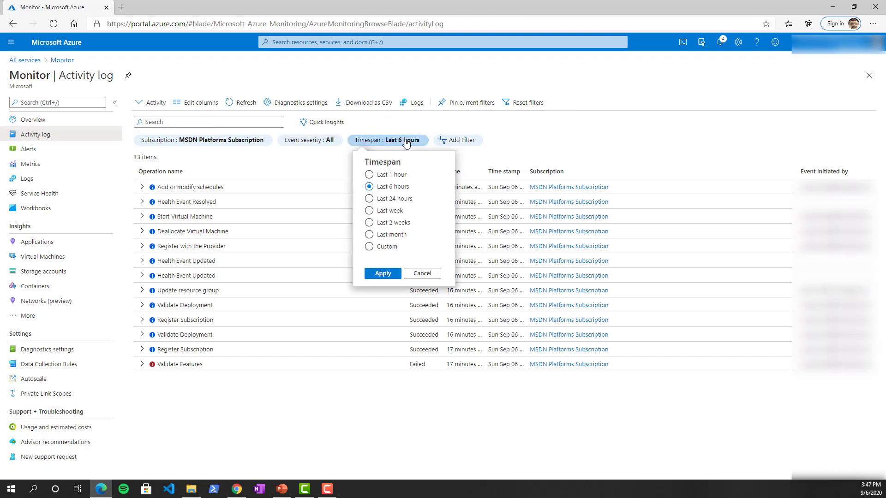
left_click(403, 199)
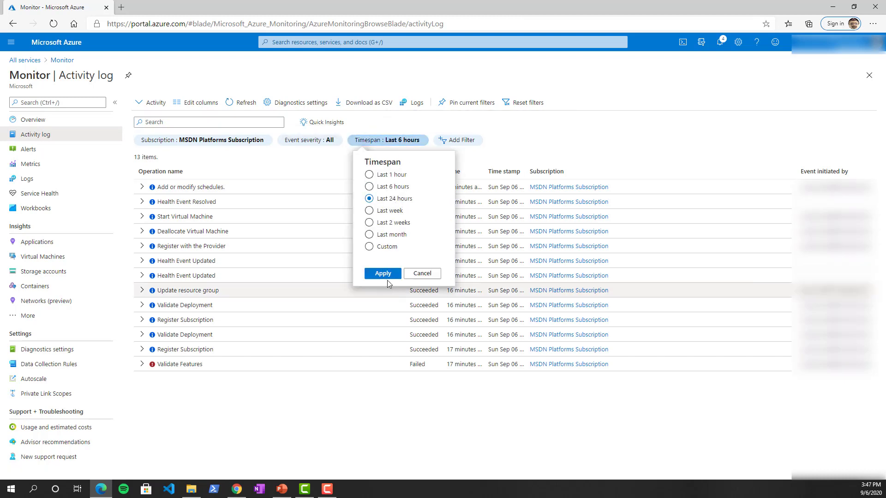
left_click(388, 273)
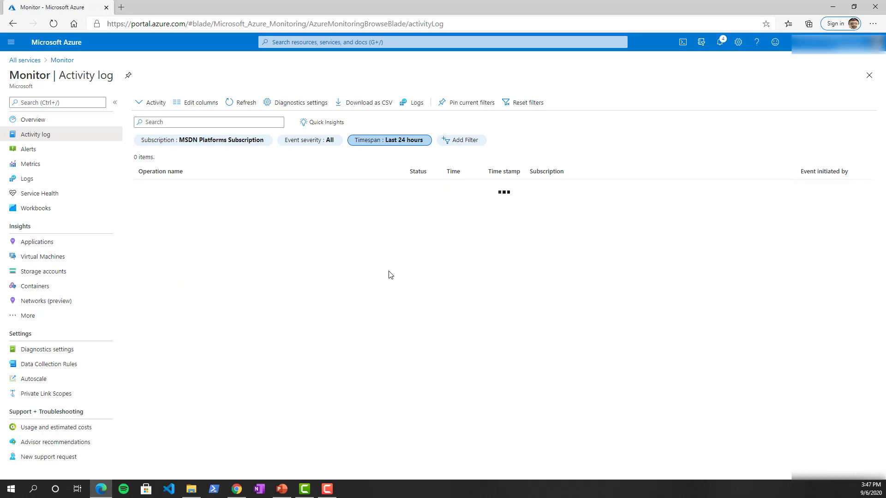
Step: Open Monitor's metrics and set the chart scope to the virtual machine russmaxVM in resource group RussmaxVM-RG
key("alt+Tab")
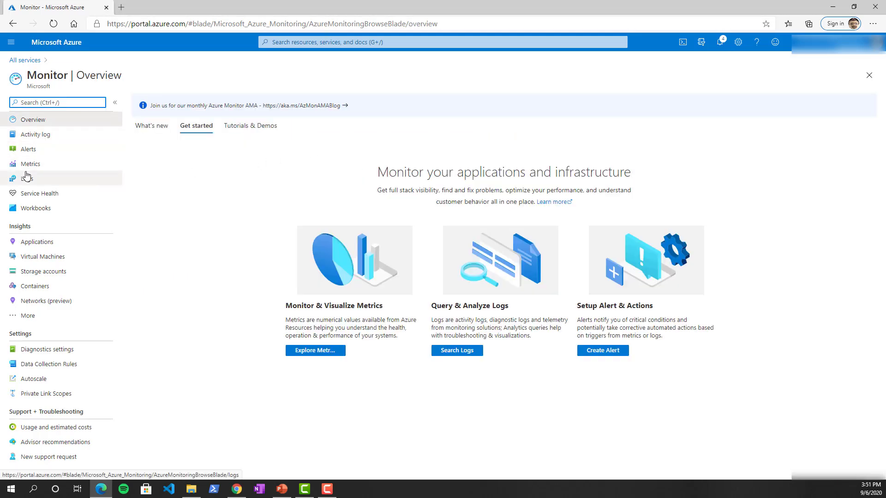
left_click(26, 178)
left_click(28, 163)
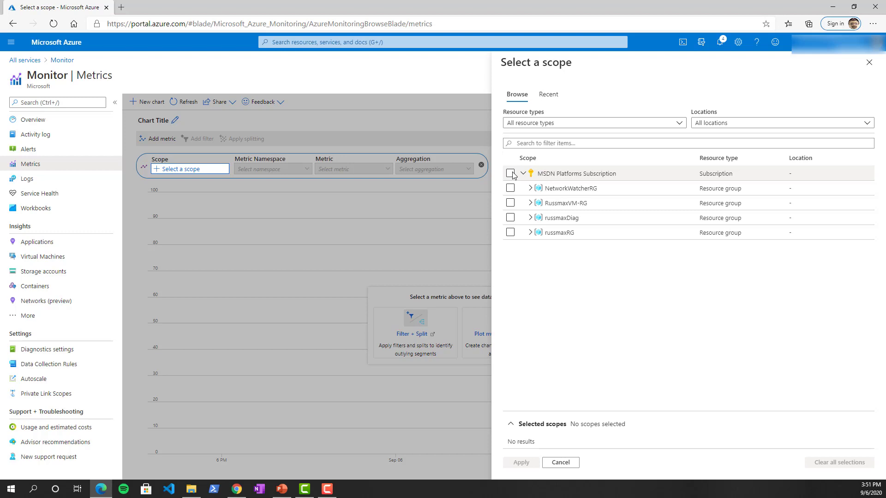
left_click(531, 203)
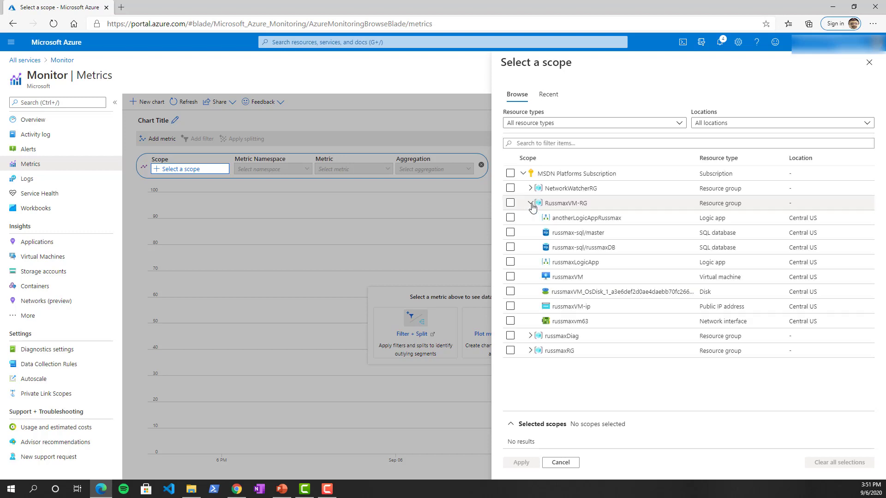
left_click(509, 276)
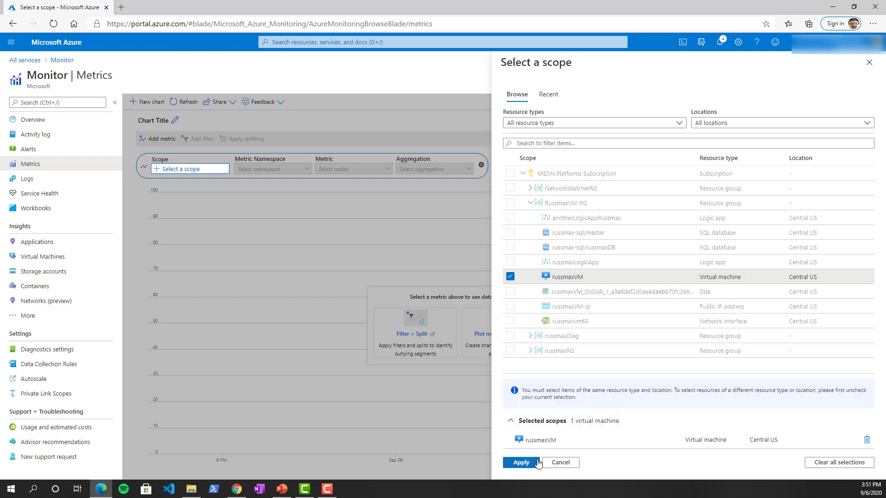
left_click(520, 462)
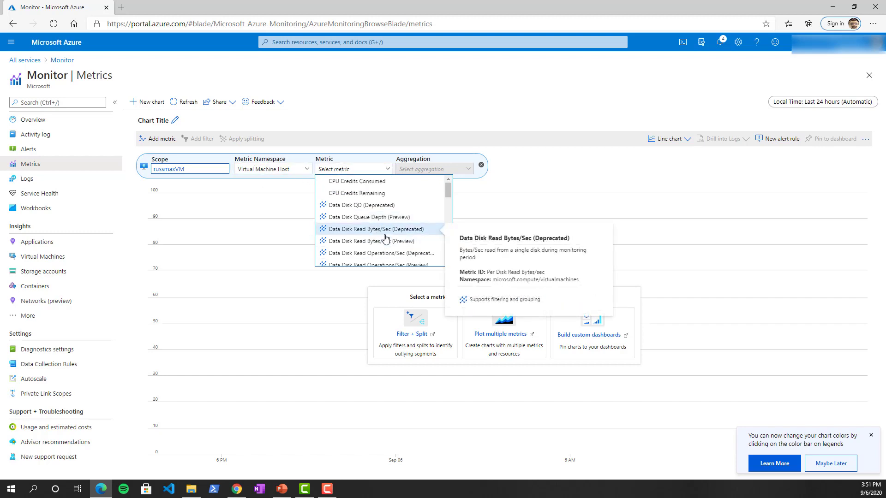
Step: Plot the Percentage CPU metric for russmaxVM on the chart
scroll(381, 215, "down", 3)
scroll(381, 215, "down", 6)
scroll(381, 216, "down", 4)
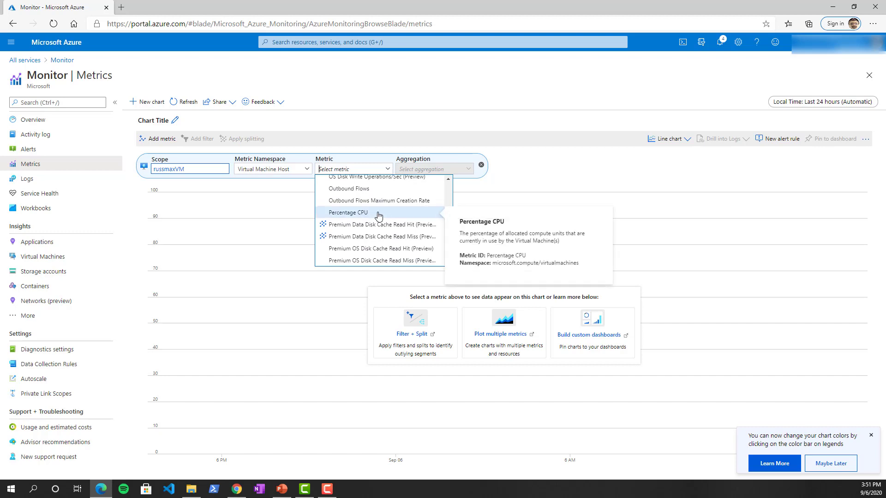
left_click(378, 213)
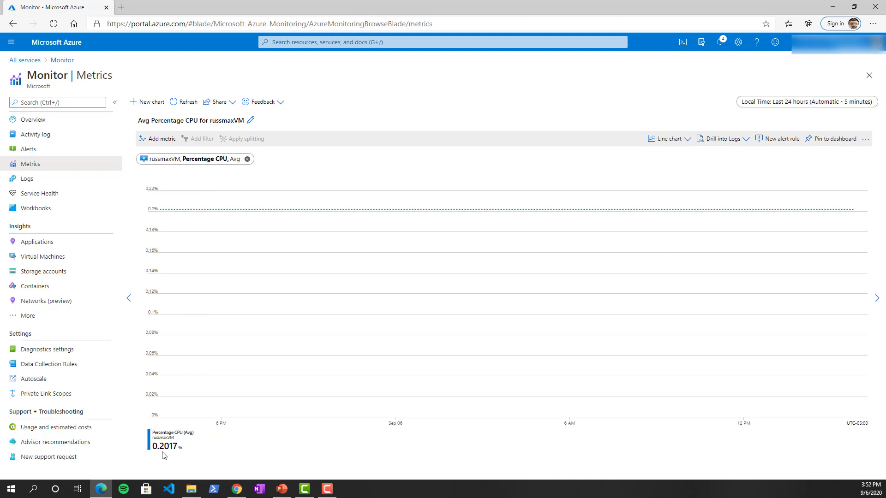
Step: Add CPU Credits Remaining as a second metric for russmaxVM on the same chart
left_click(159, 139)
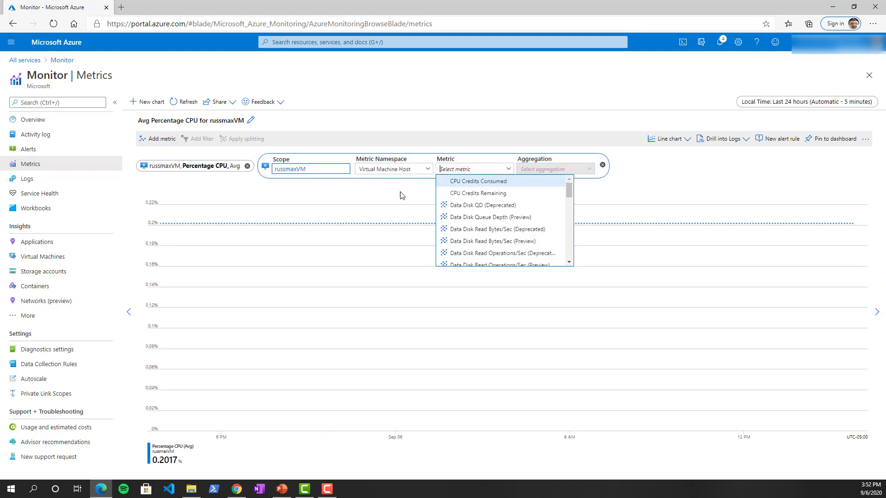
left_click(502, 195)
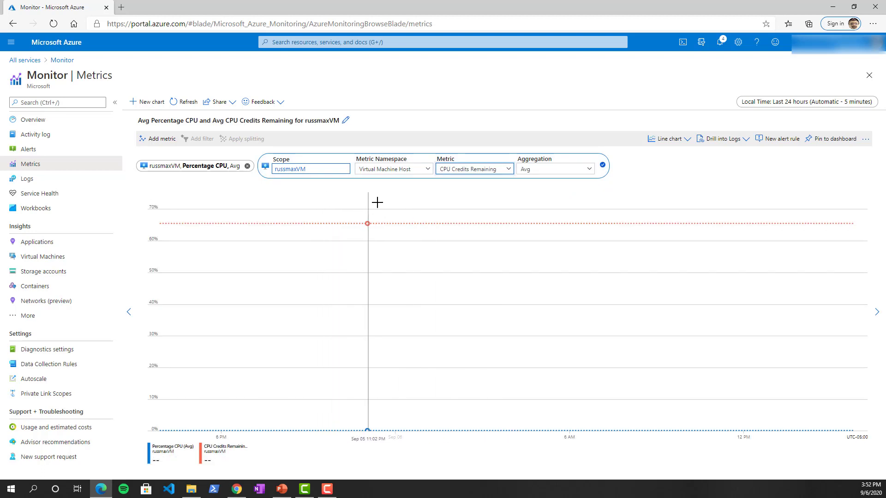
left_click(525, 196)
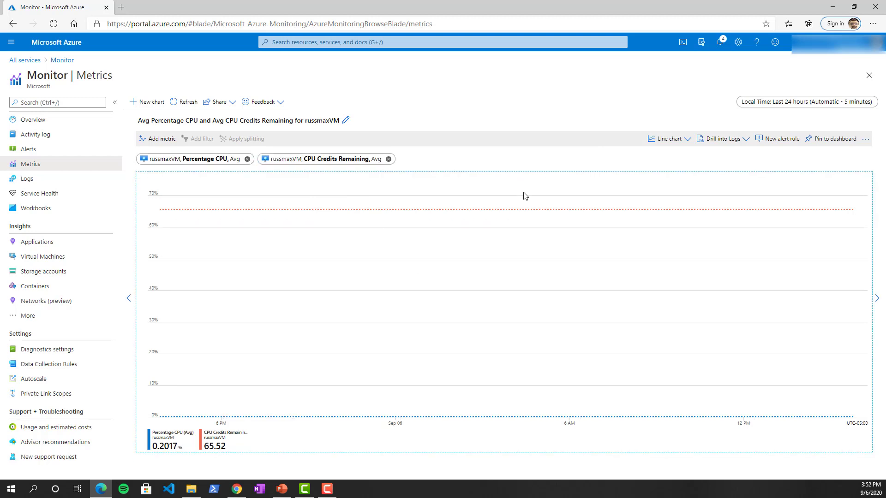
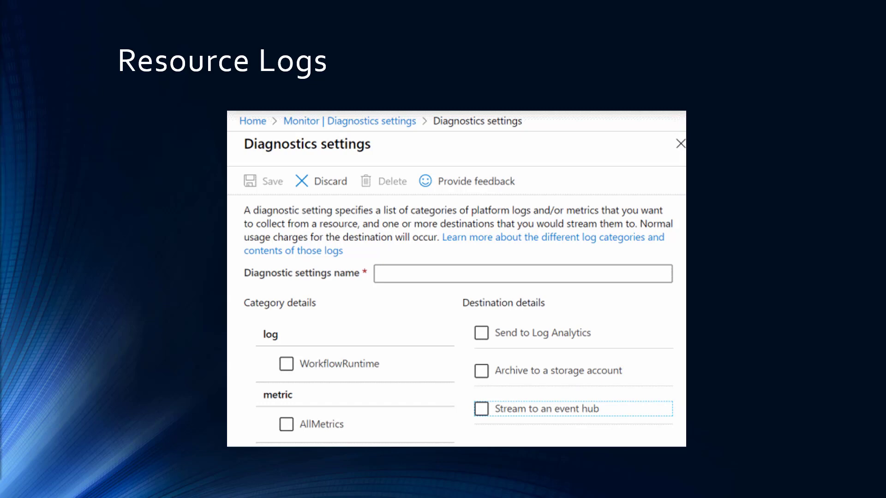
key("Right")
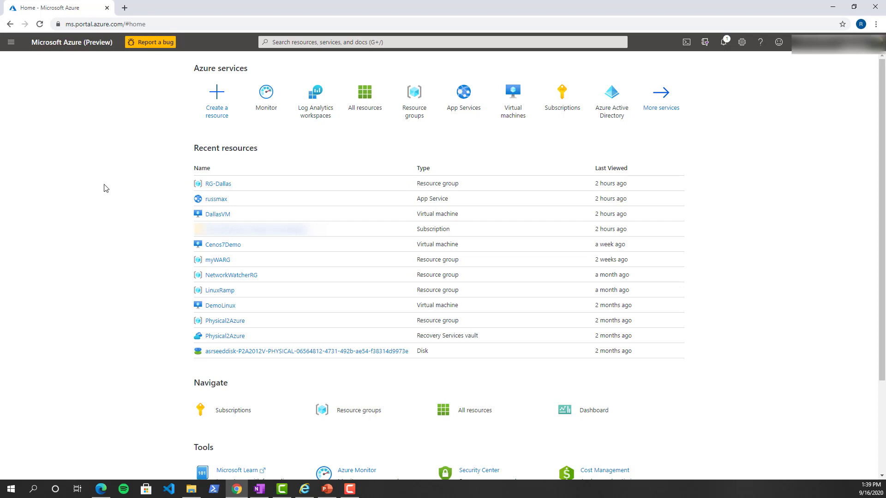
Step: View the Log Analytics workspaces list and Monitor's log query page, and return to the portal home
left_click(318, 115)
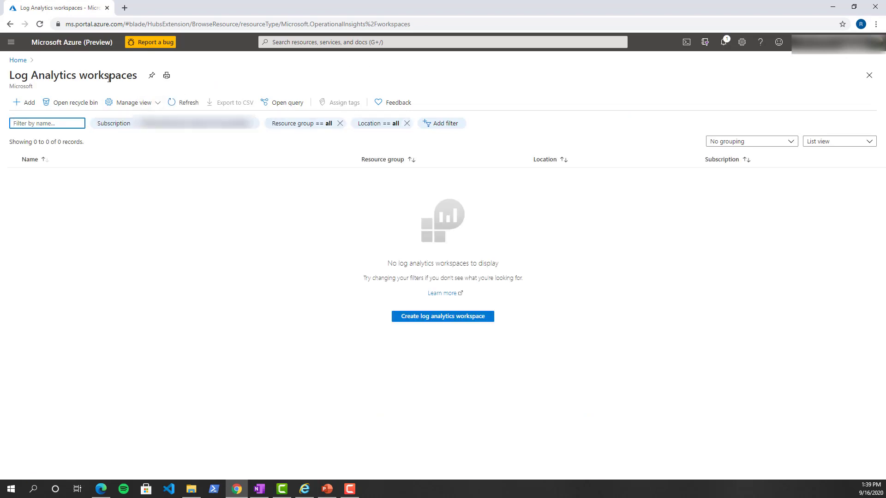
left_click(216, 295)
left_click(17, 61)
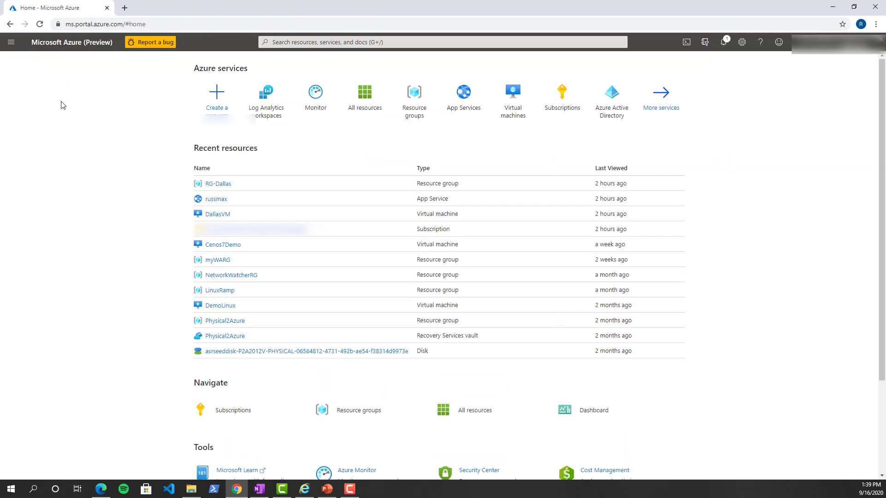
left_click(330, 121)
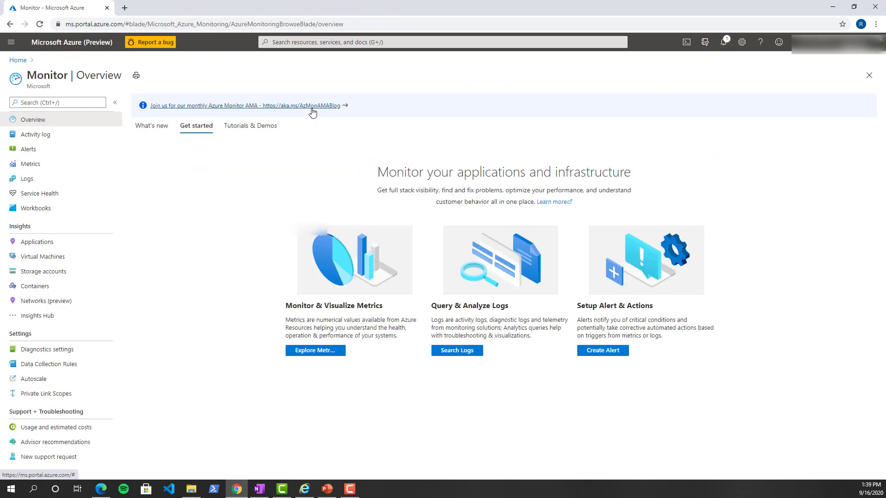
left_click(28, 179)
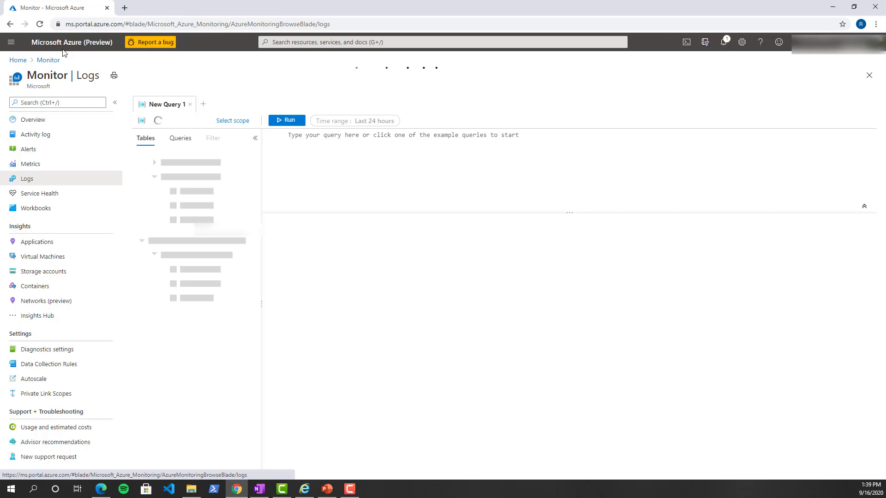
left_click(19, 60)
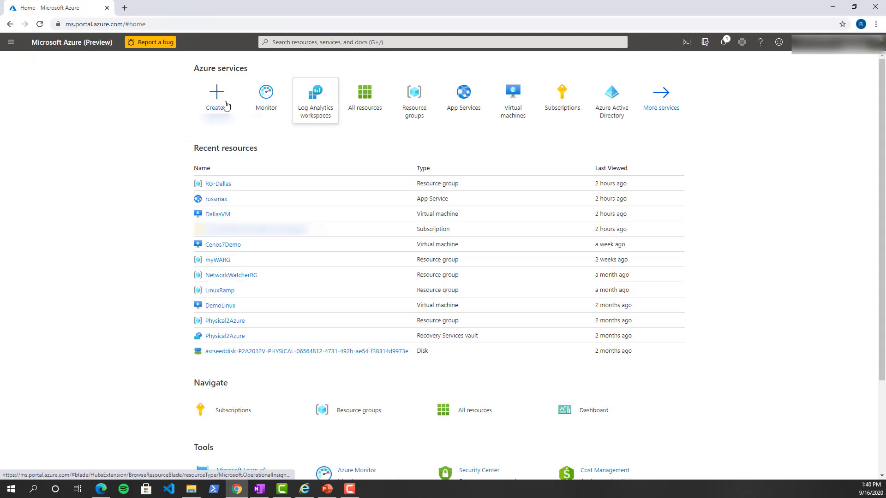
Step: Start a new Log Analytics workspace and assign it to the resource group russmaxDiag
left_click(330, 117)
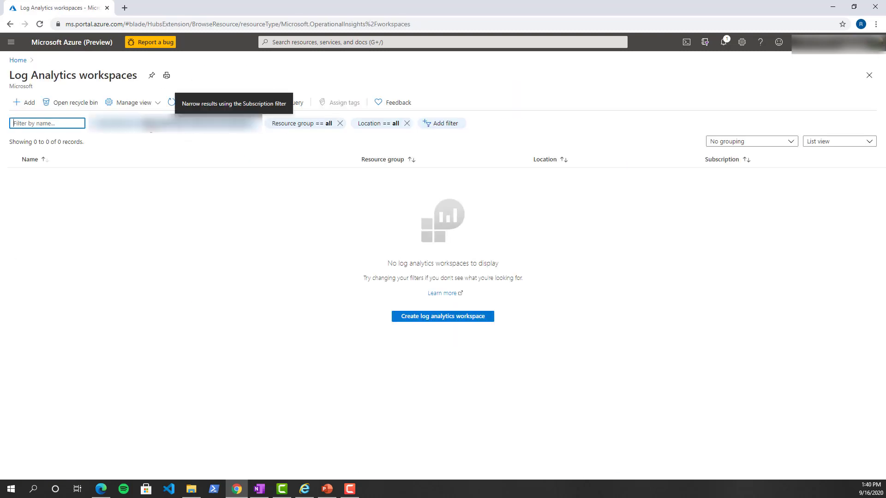
left_click(28, 103)
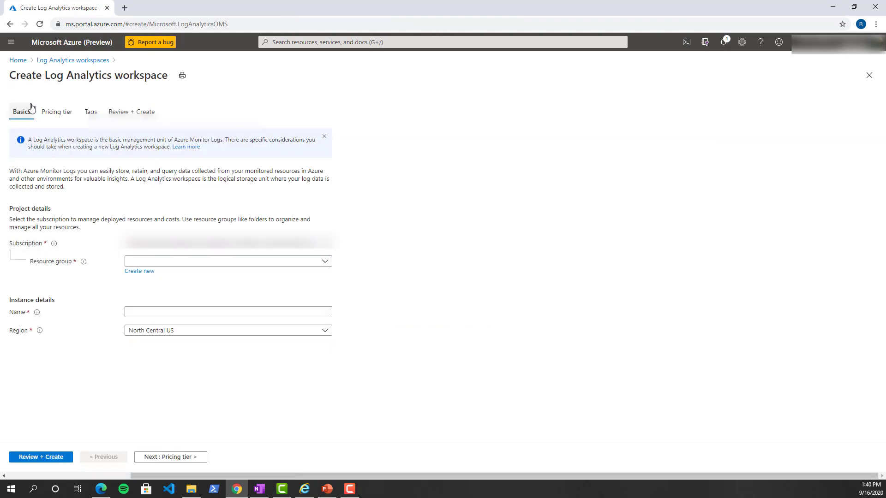
left_click(193, 262)
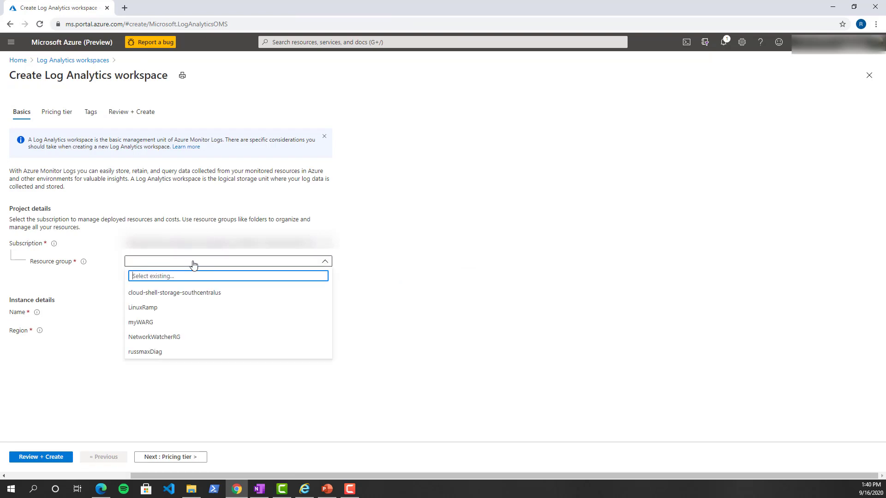
left_click(172, 353)
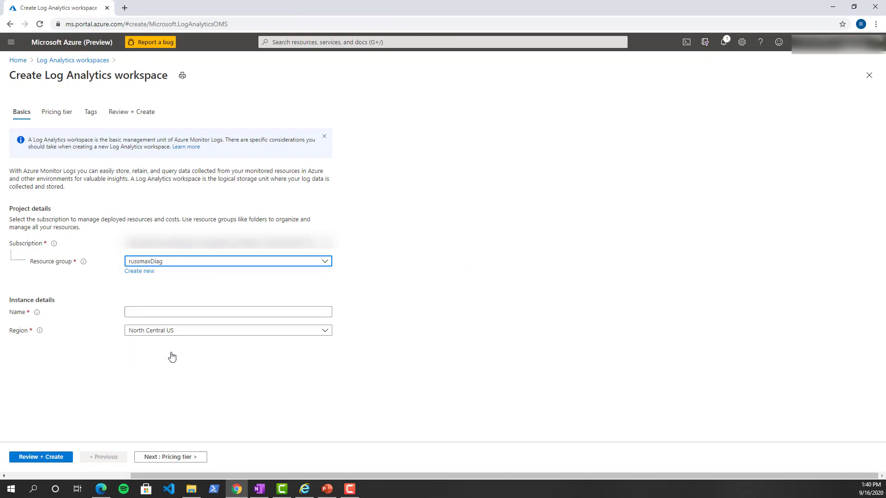
Step: Name the new Log Analytics workspace testrussmaxLogAnalyticWS
left_click(211, 315)
type("testrussmaxL")
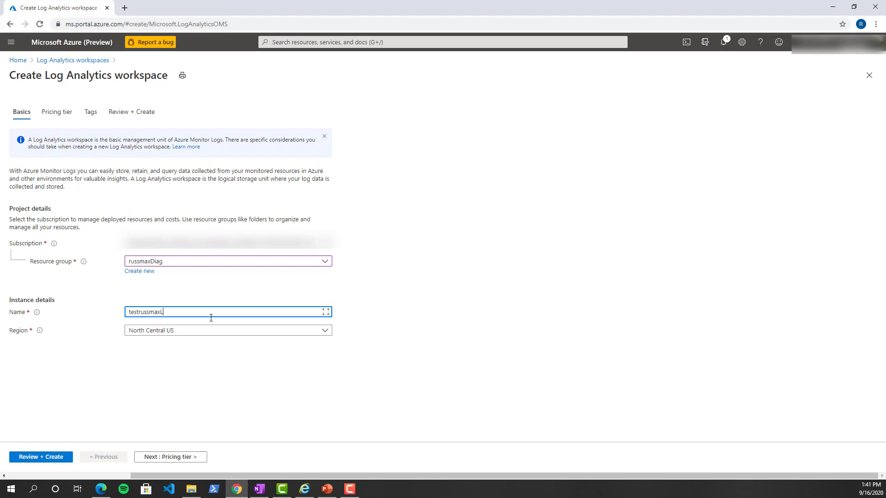
type("A")
key("BackSpace")
type("ogAnalyticWS")
left_click(224, 389)
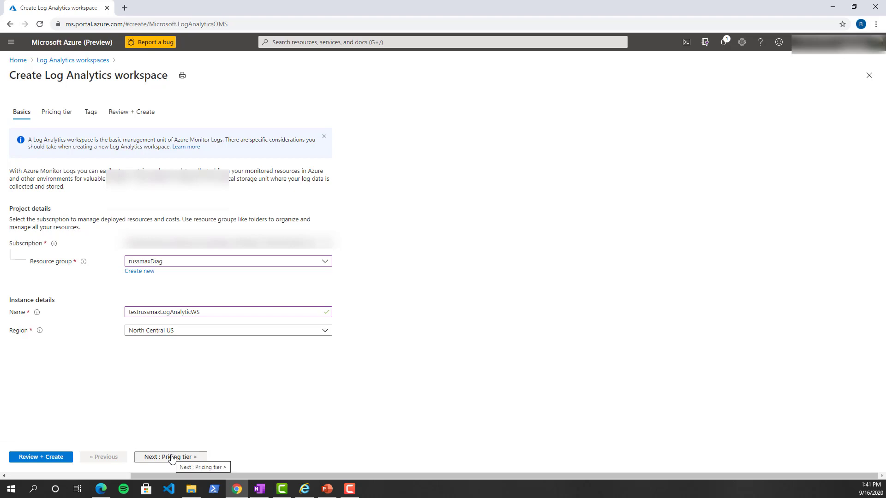
Step: Review and create the Log Analytics workspace, and open the deployed resource
left_click(21, 458)
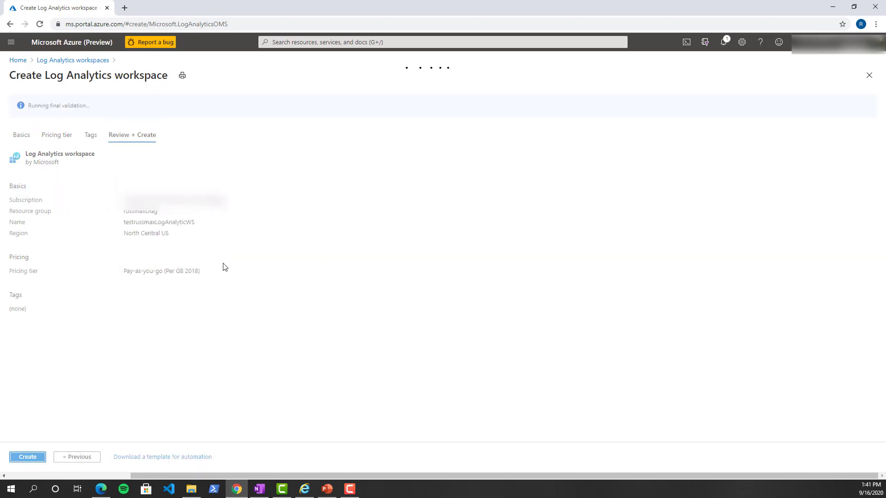
left_click(27, 459)
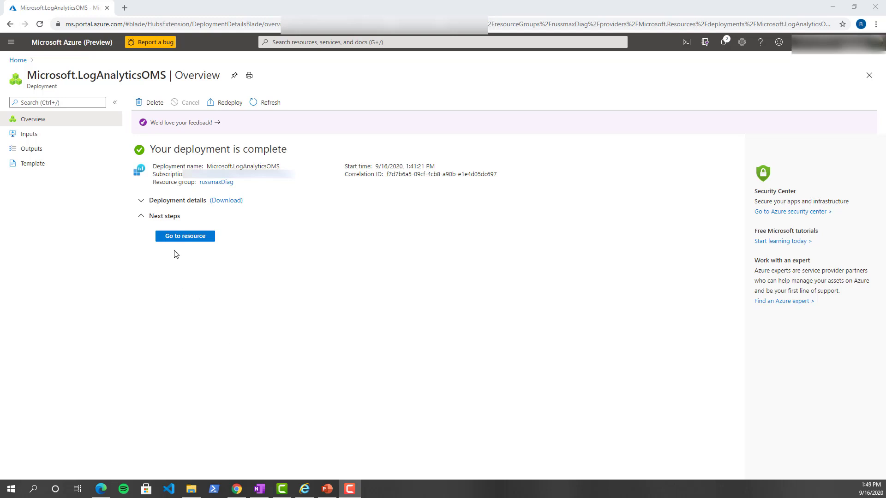
left_click(188, 242)
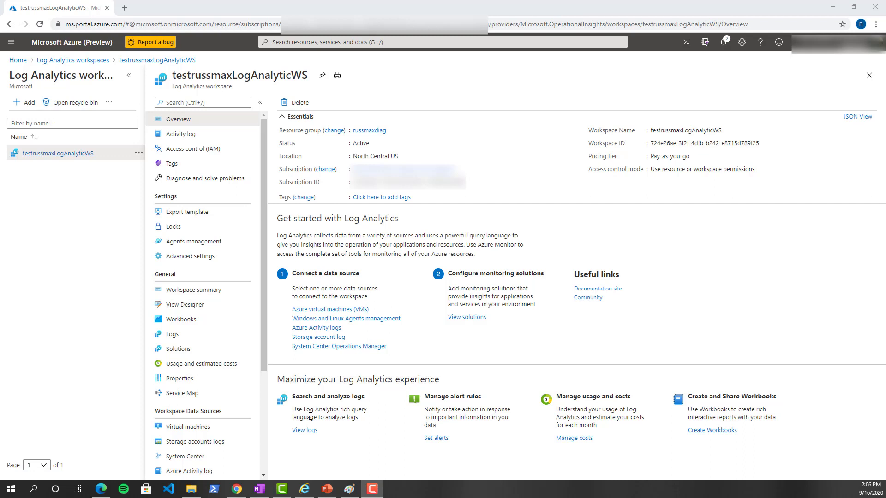
Step: Open Monitor's logs and browse the example queries for Azure Cosmos DB
left_click(287, 44)
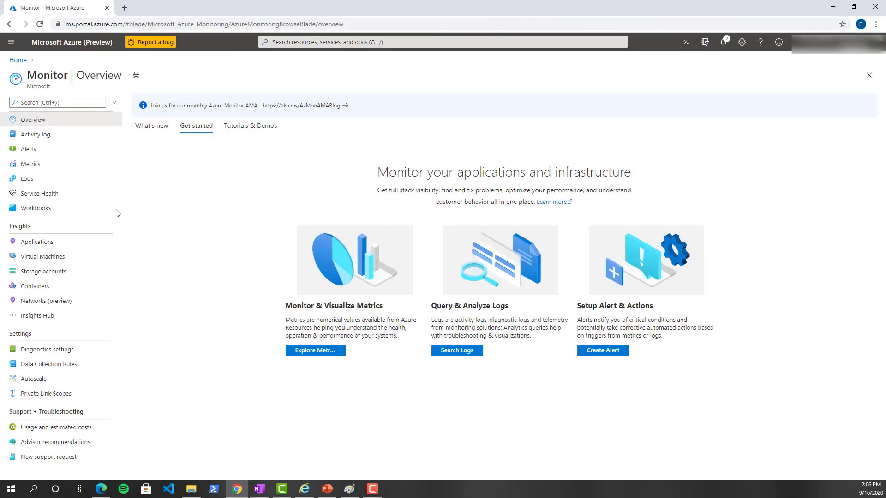
left_click(33, 181)
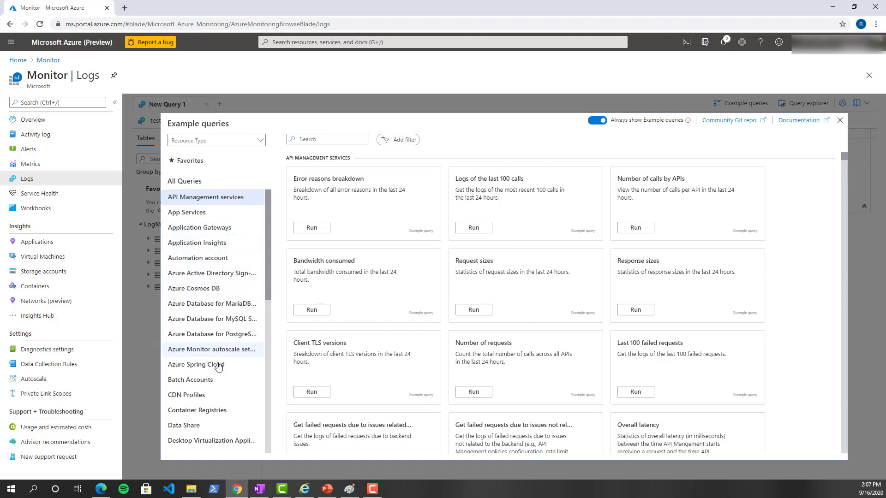
left_click(206, 295)
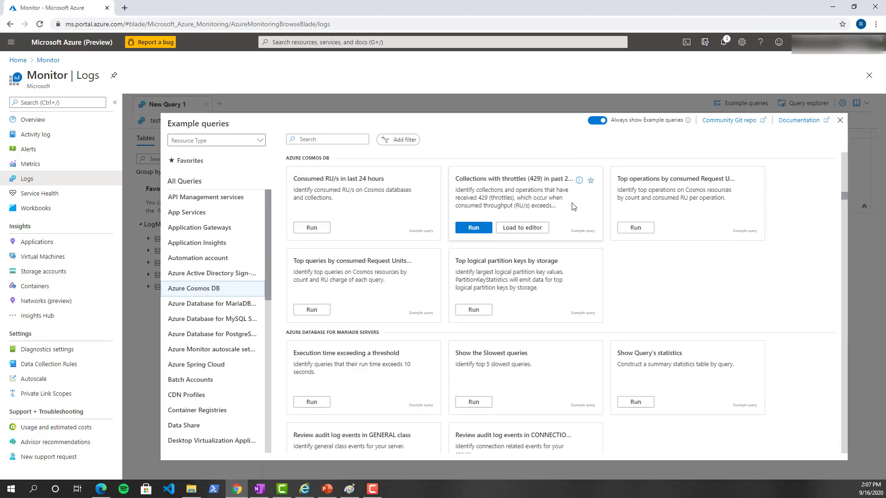
Step: Run the example query "Show the Slowest queries" for Azure Database for MySQL servers and review its query text
mouse_move(657, 191)
mouse_move(412, 287)
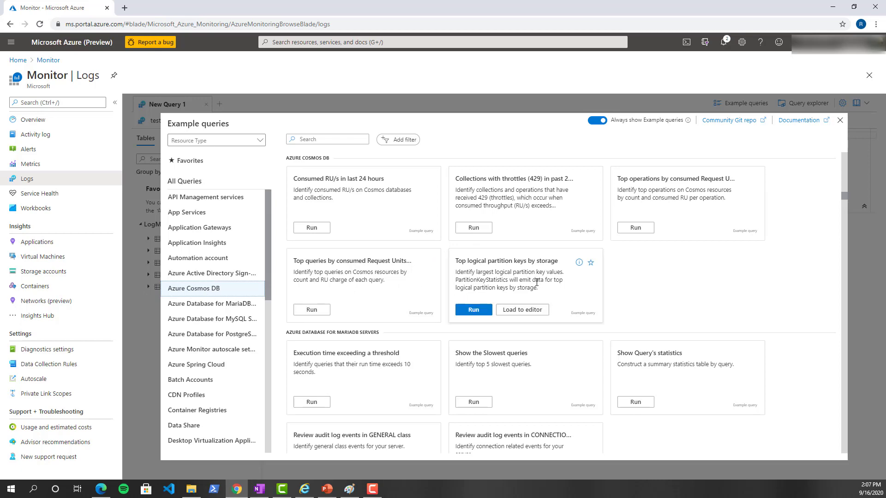
scroll(446, 342, "down", 5)
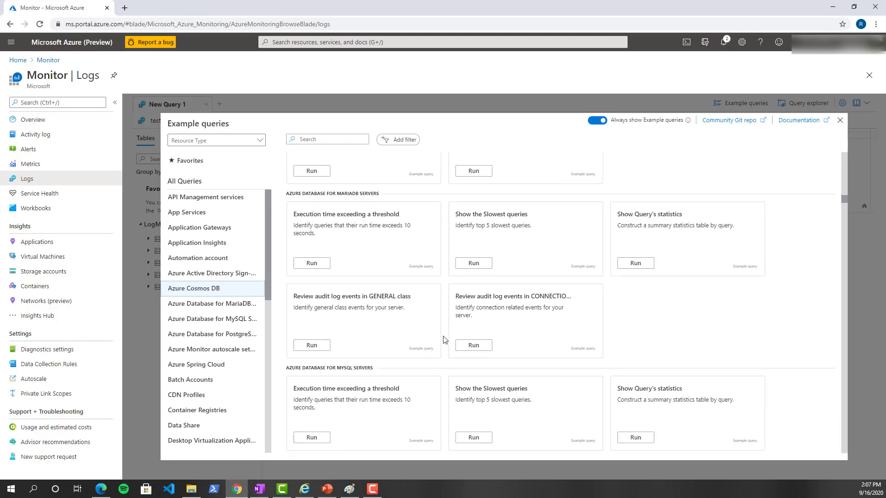
scroll(444, 340, "up", 3)
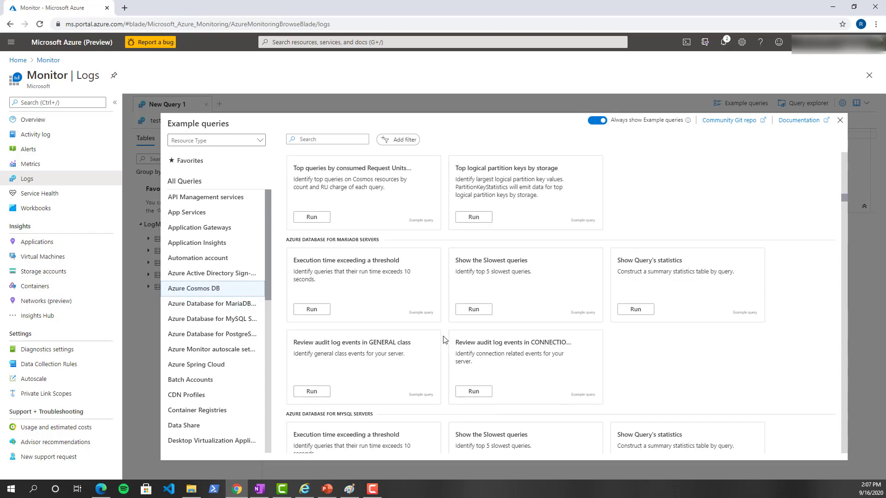
scroll(445, 340, "down", 4)
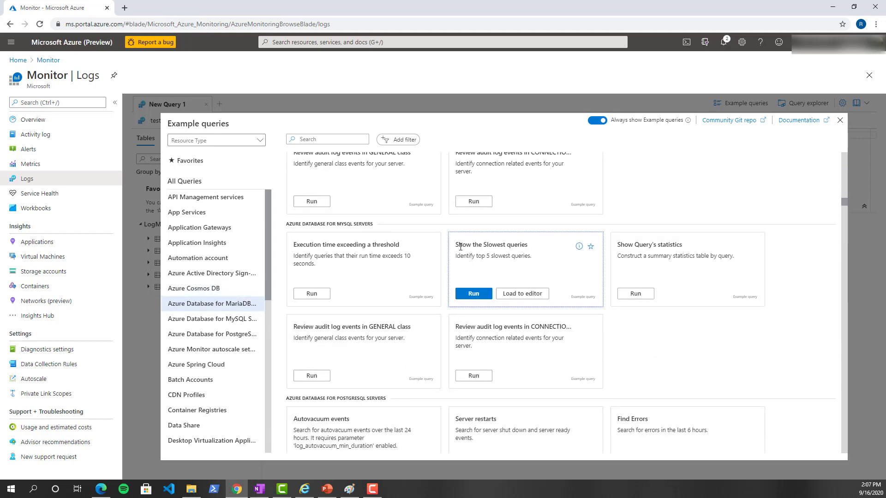
left_click_drag(460, 247, 476, 255)
left_click(477, 255)
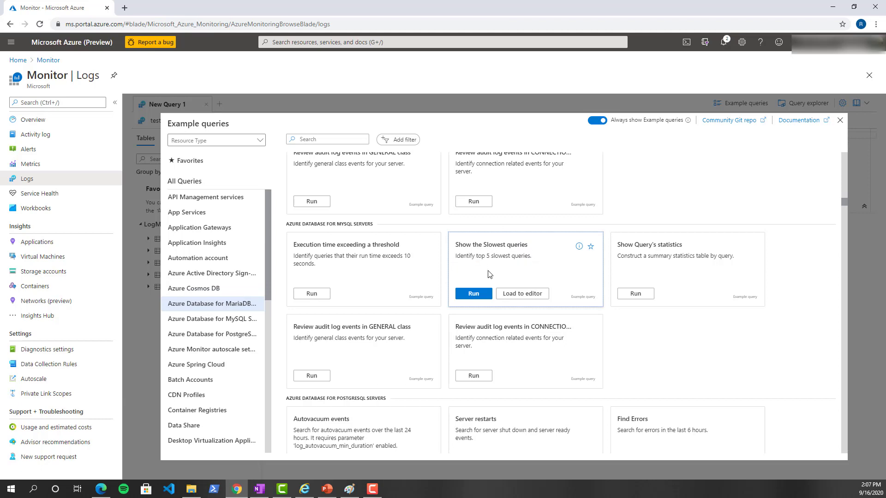
left_click(474, 294)
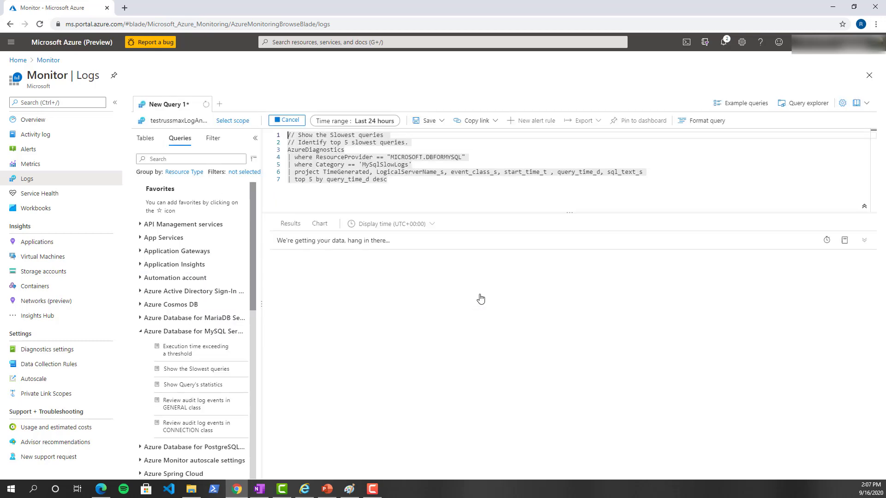
left_click(376, 142)
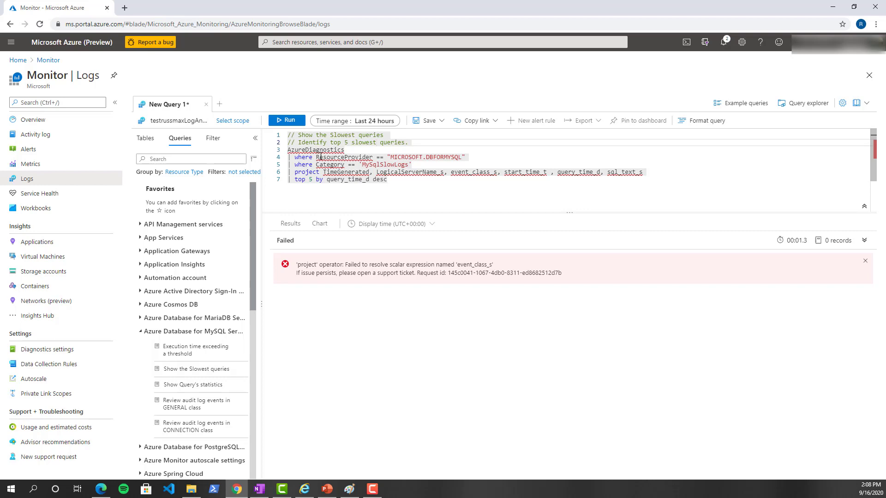
left_click(409, 172)
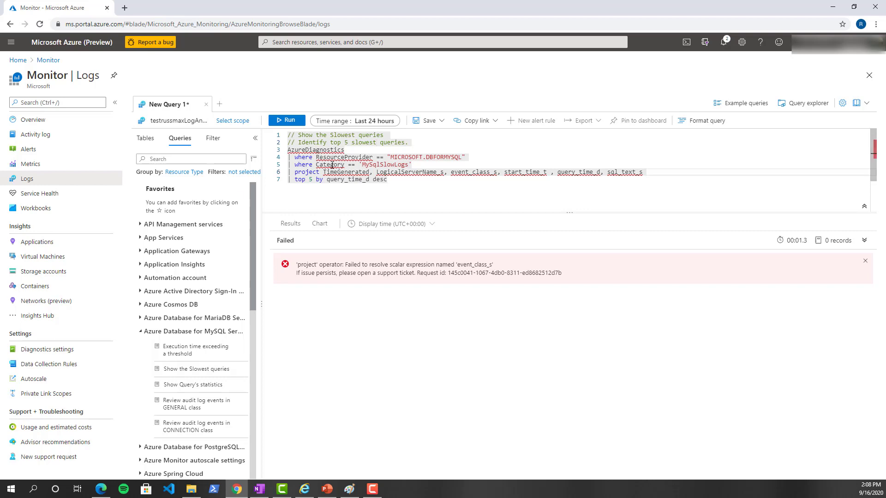
Step: Examine the workspace's LogManagement tables, looking through the columns of the Alert table
left_click(146, 139)
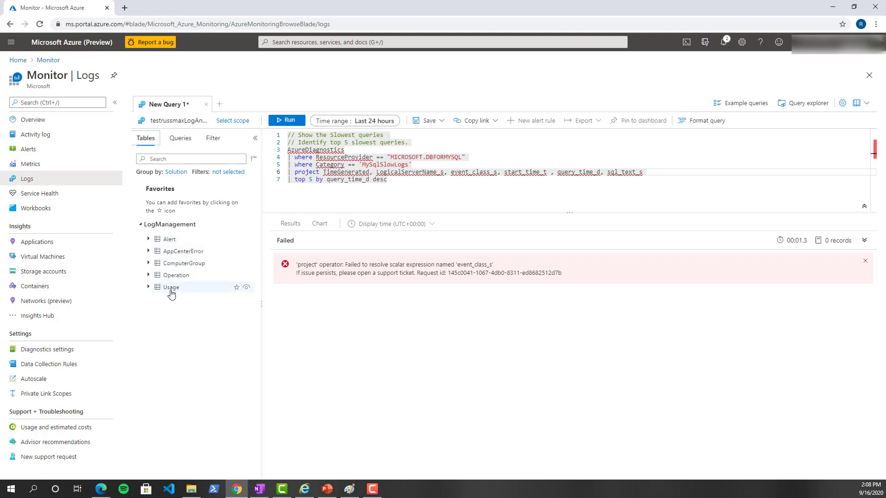
mouse_move(172, 295)
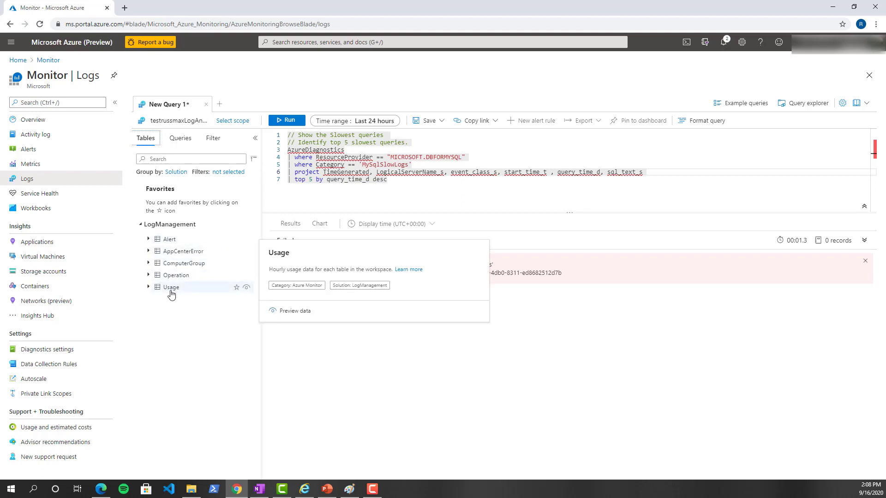
mouse_move(171, 239)
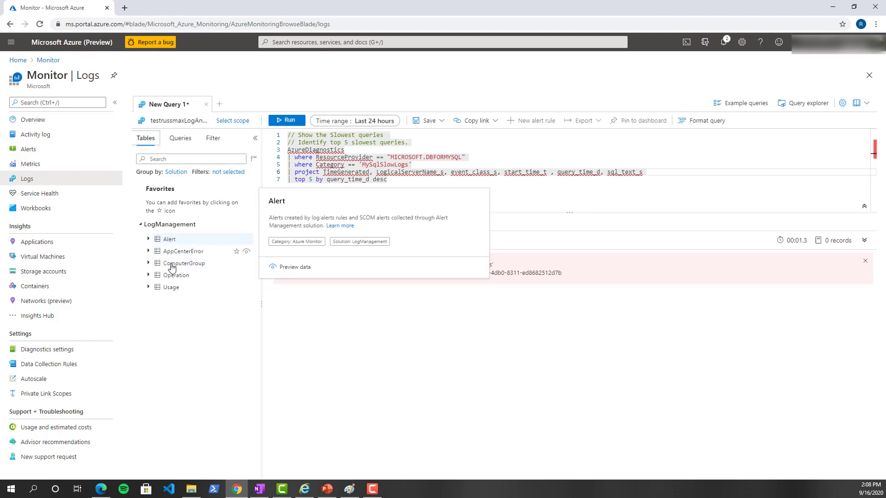
left_click(153, 240)
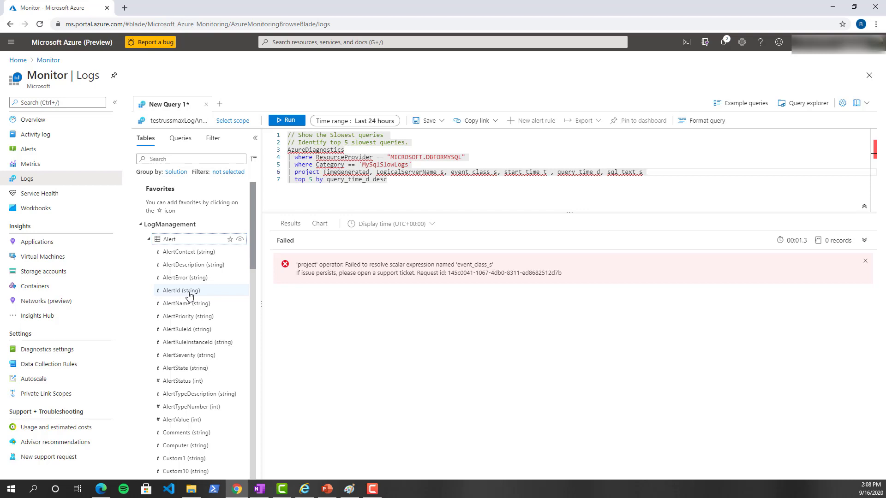
scroll(189, 295, "down", 1)
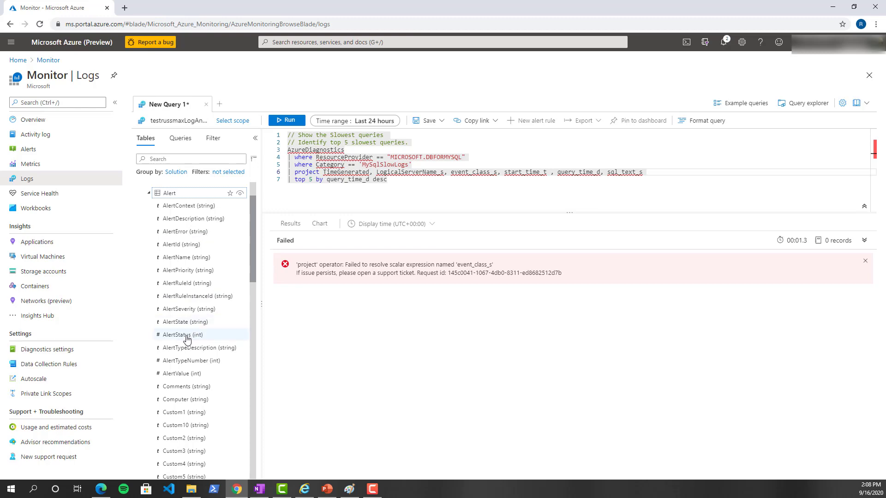
scroll(187, 339, "down", 15)
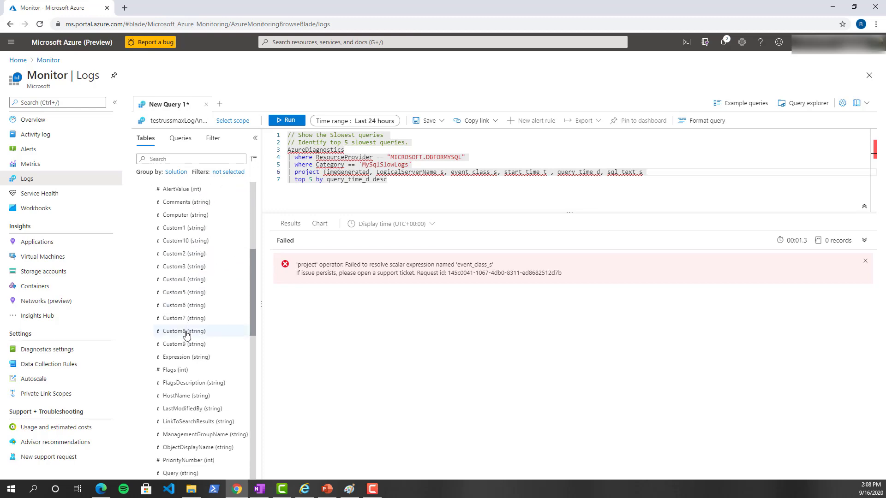
scroll(187, 335, "down", 2)
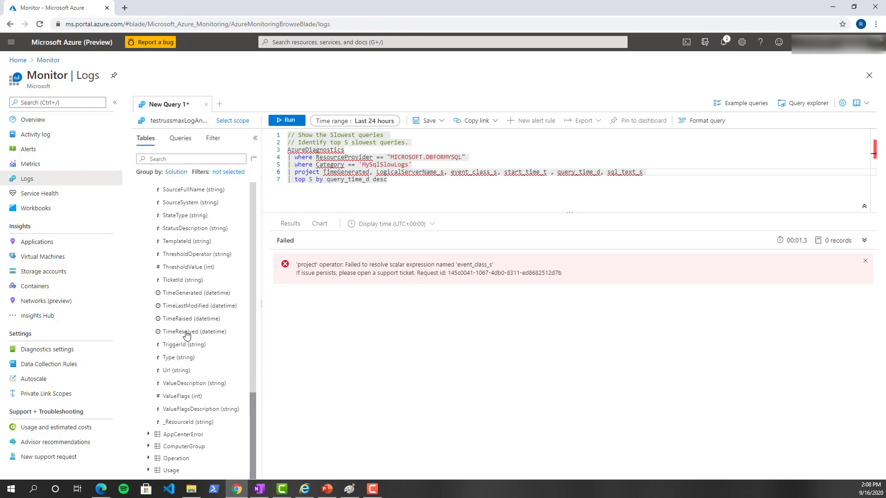
scroll(186, 335, "up", 20)
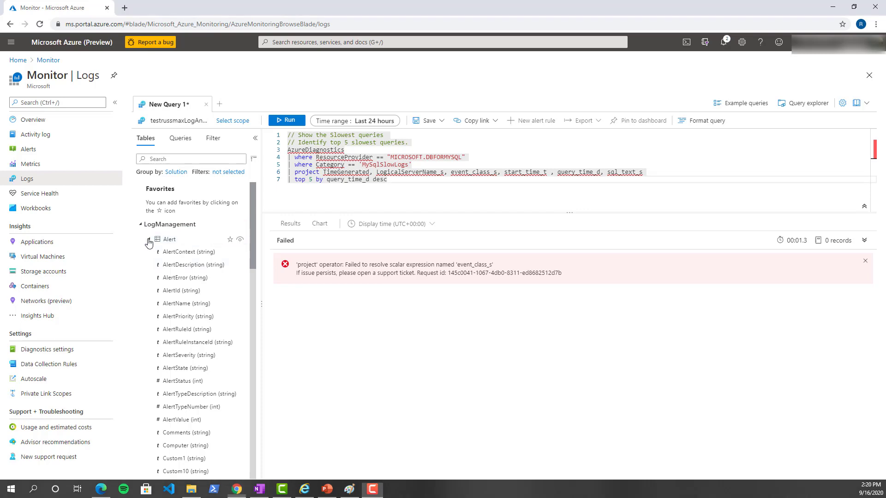
left_click(149, 240)
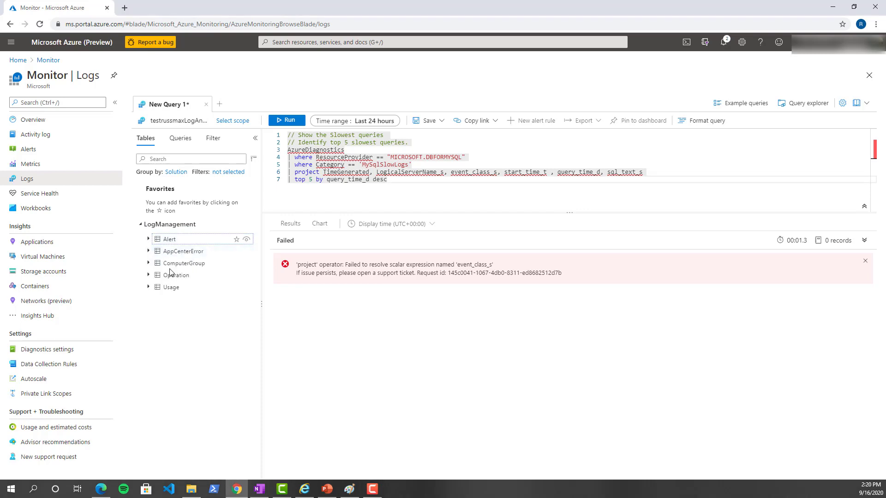
Step: From Monitor's activity log, add a diagnostic setting for the subscription and name it russmaxActivity
left_click(41, 120)
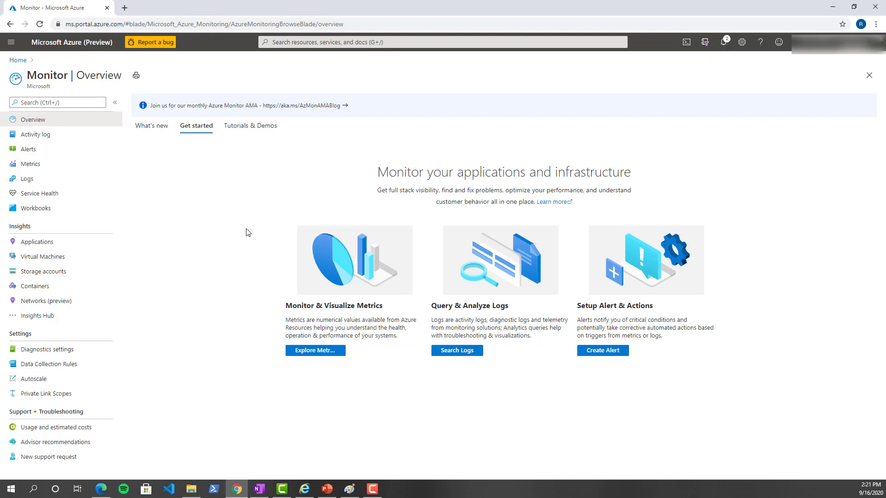
left_click(44, 138)
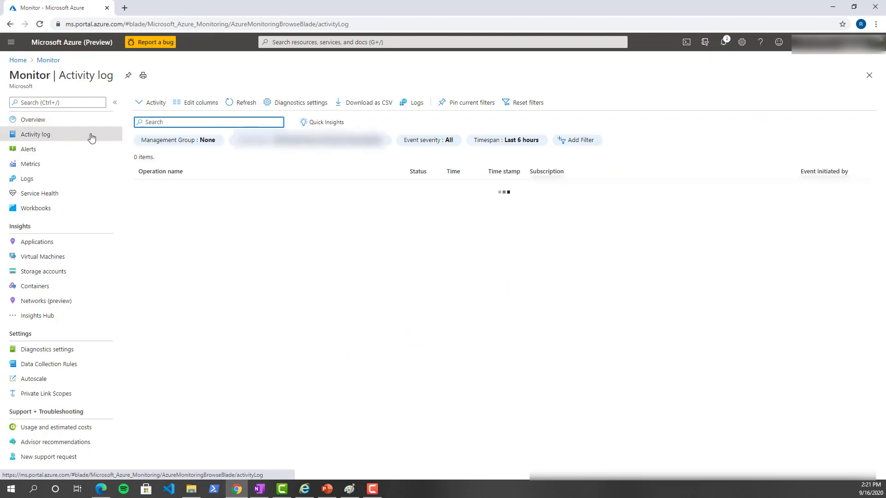
left_click(307, 100)
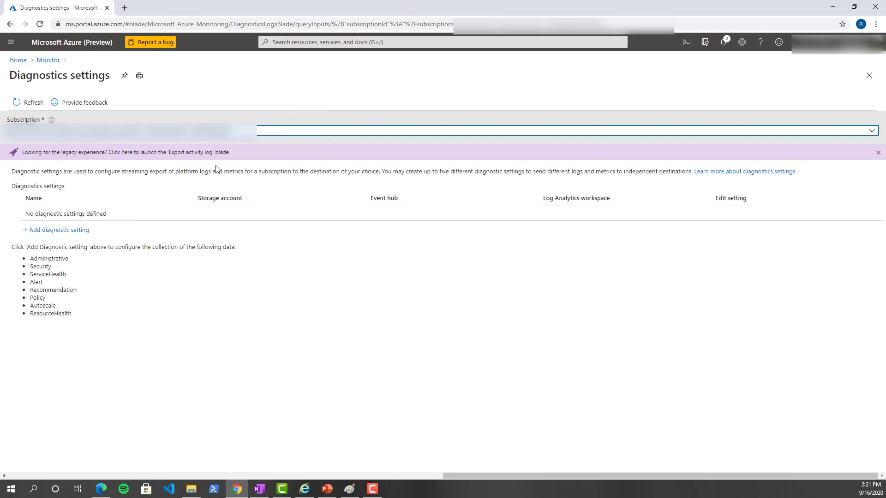
left_click(67, 230)
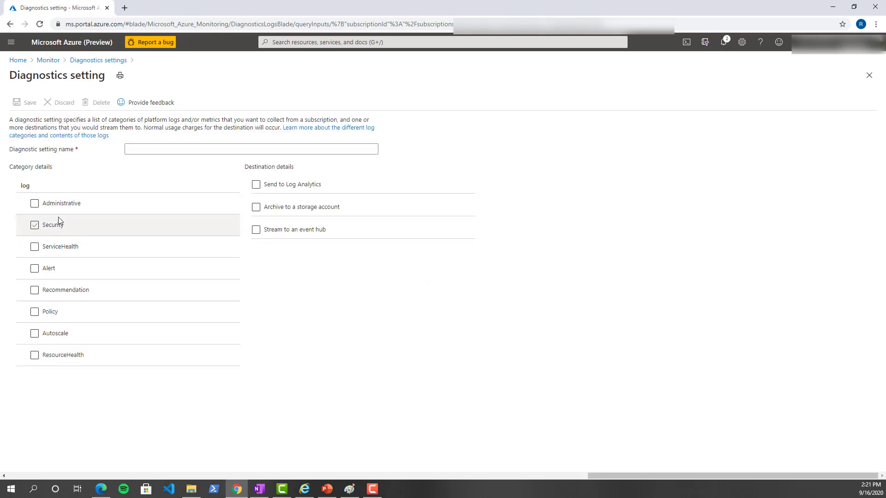
left_click(181, 149)
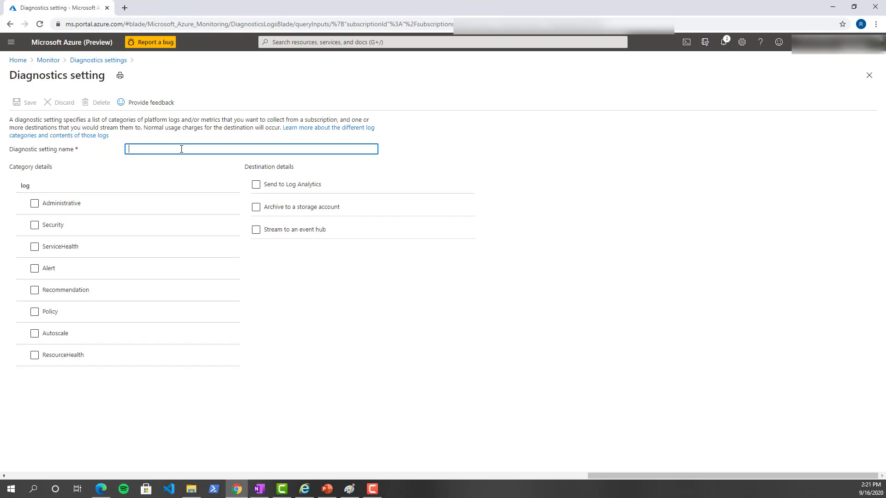
type("russmaxActivity")
left_click(161, 174)
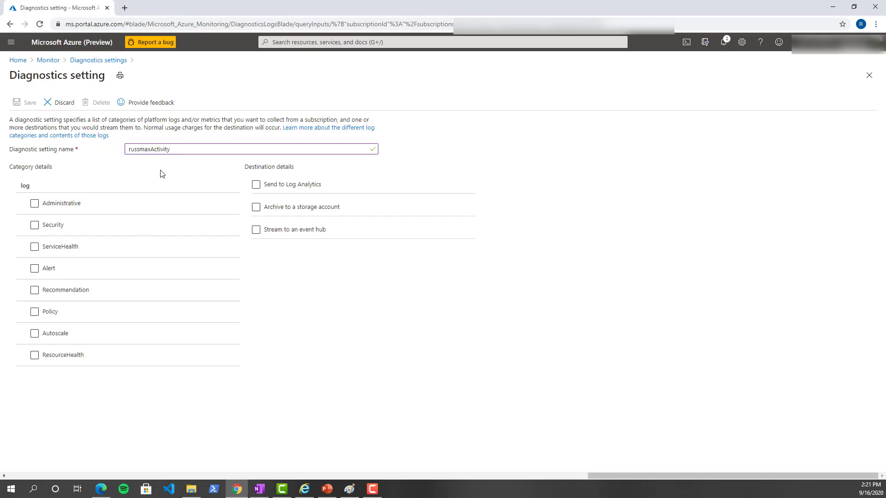
Step: Include all log categories in the diagnostic setting, from Administrative and Security through Autoscale and ResourceHealth
left_click(56, 206)
left_click(54, 227)
left_click(53, 248)
left_click(55, 269)
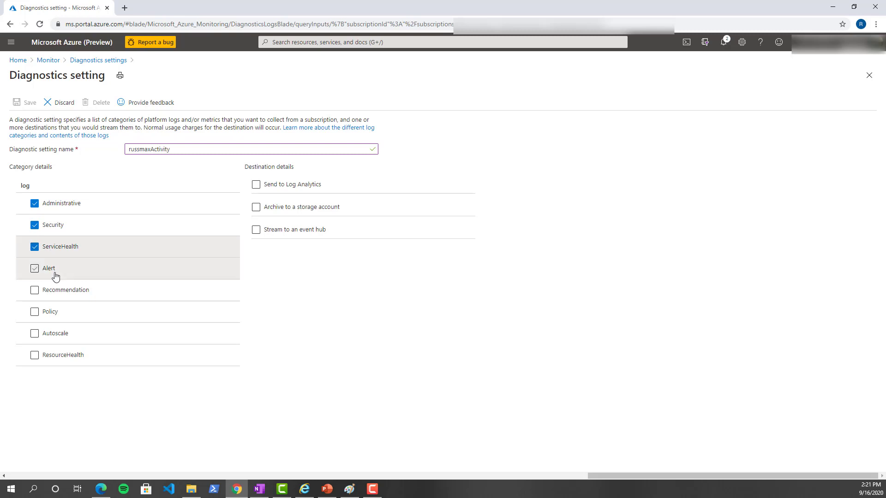
left_click(56, 273)
left_click(58, 291)
left_click(55, 313)
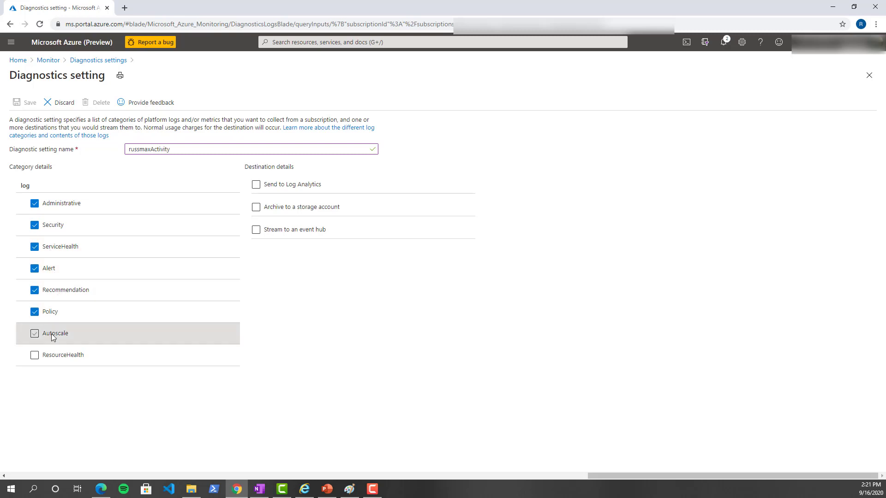
left_click(53, 337)
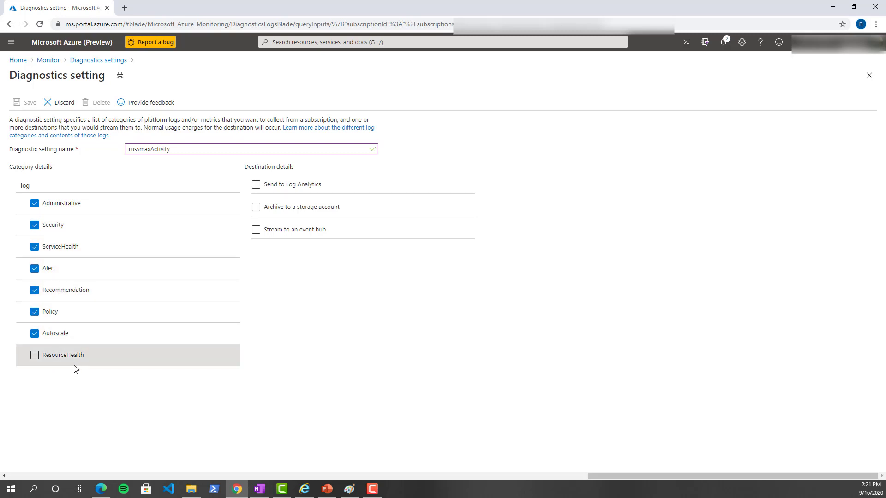
left_click(67, 361)
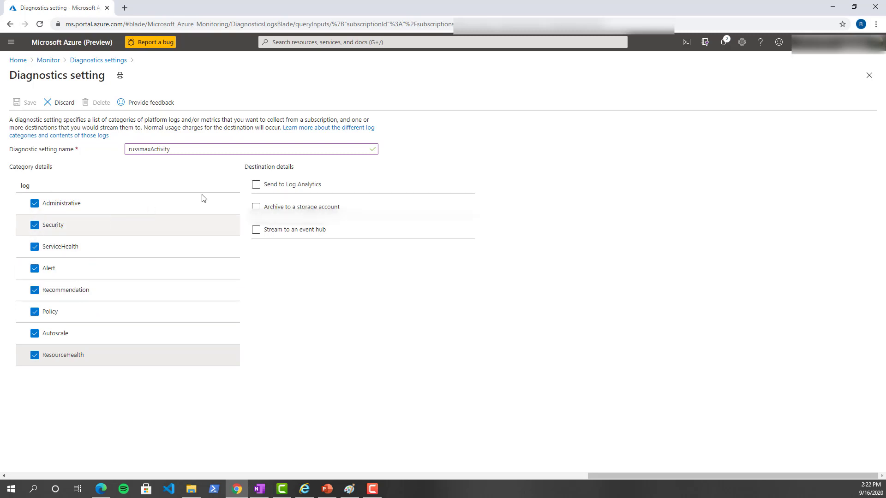
Step: Send the logs to the Log Analytics workspace testrussmaxLogAnalyticWS and save the diagnostic setting
left_click(274, 187)
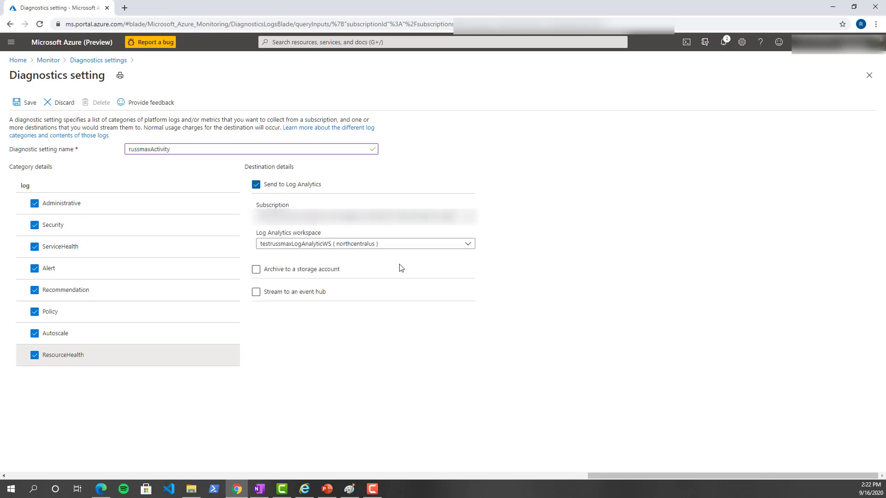
left_click(411, 248)
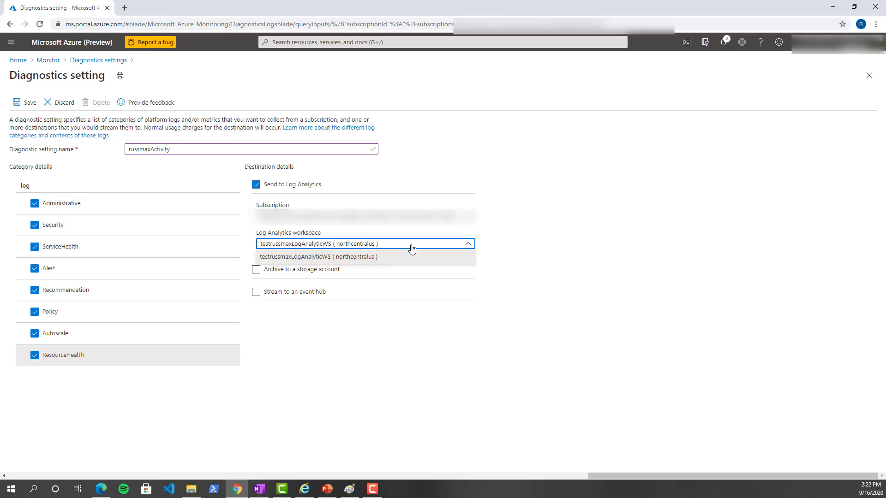
left_click(412, 249)
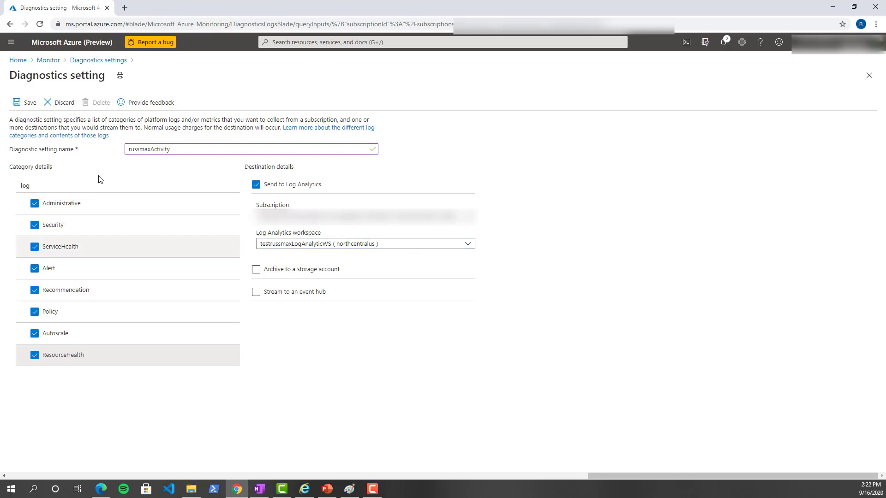
left_click(16, 104)
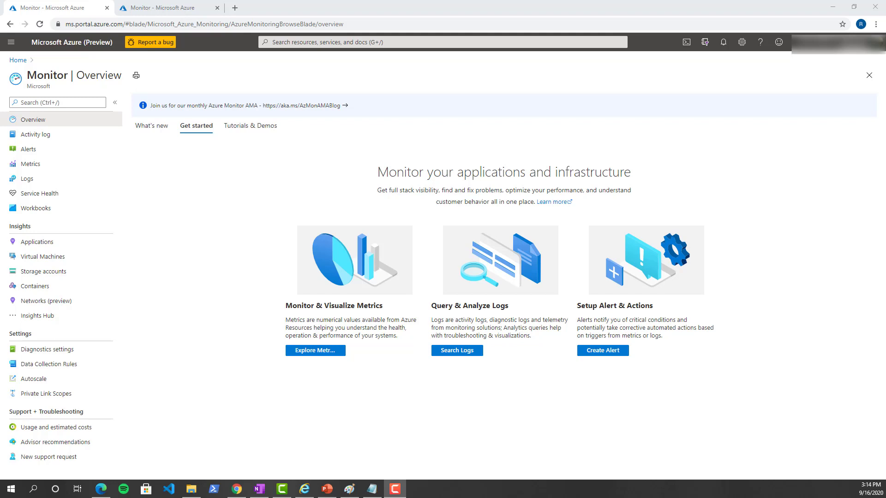
Step: Open Monitor's logs without the example queries and review the descriptions of the Alert and ComputerGroup tables
left_click(62, 180)
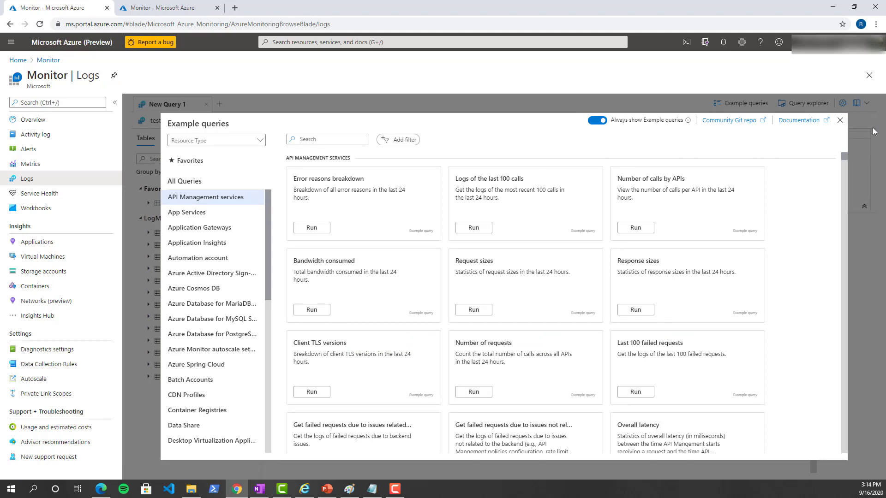
left_click(839, 120)
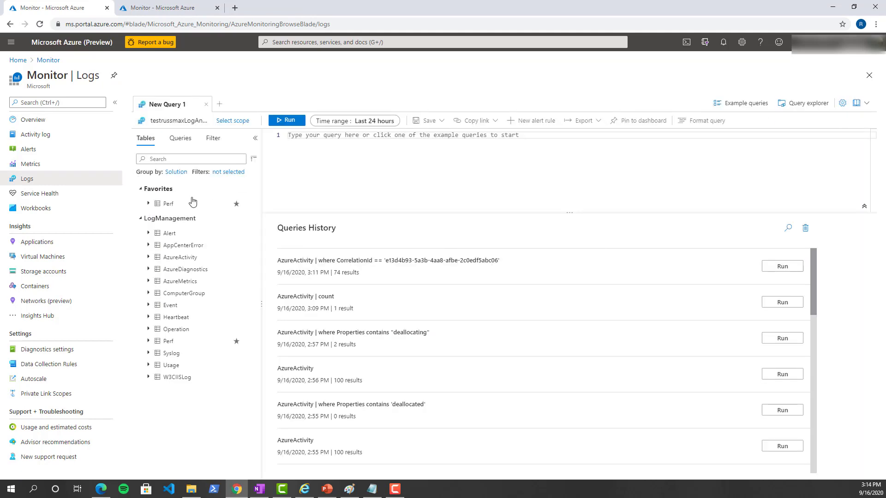
mouse_move(168, 234)
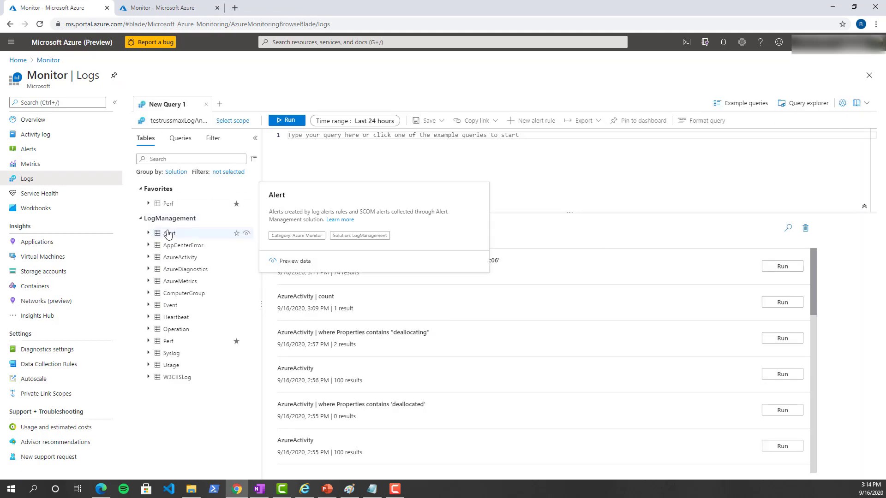
mouse_move(176, 297)
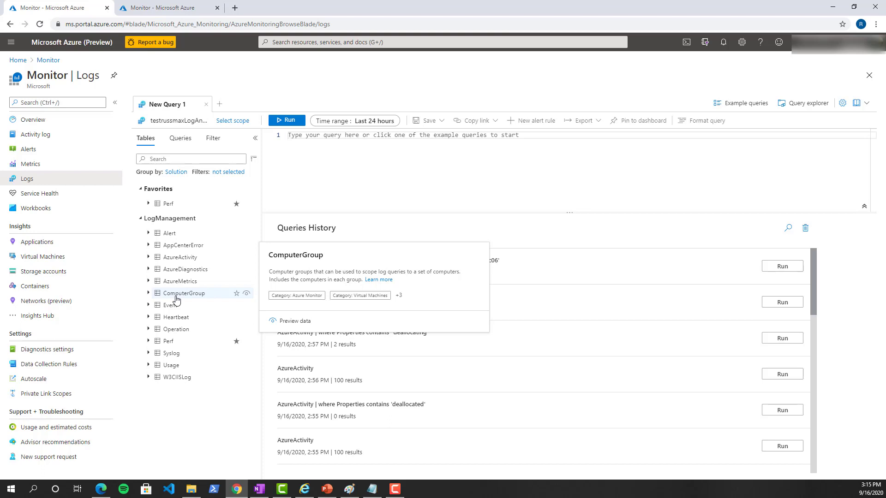
Step: Write and run a log query that counts the records in the AzureActivity table
left_click(148, 257)
left_click(149, 257)
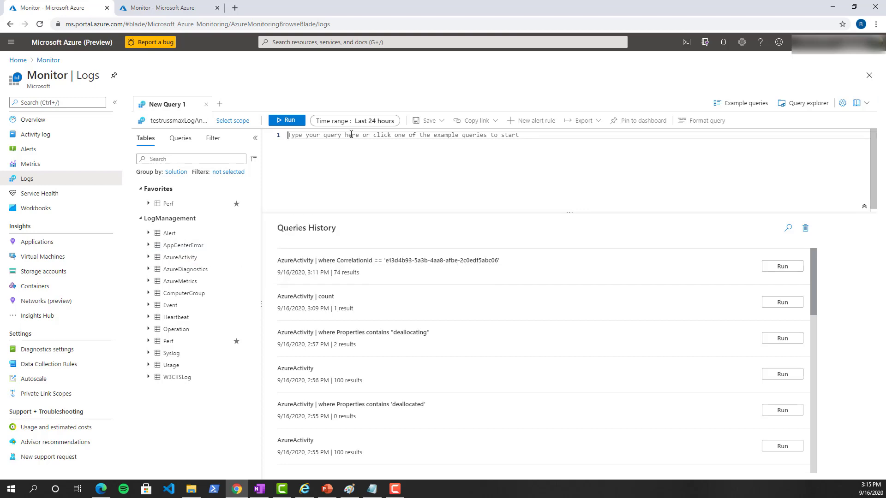
type("Azure")
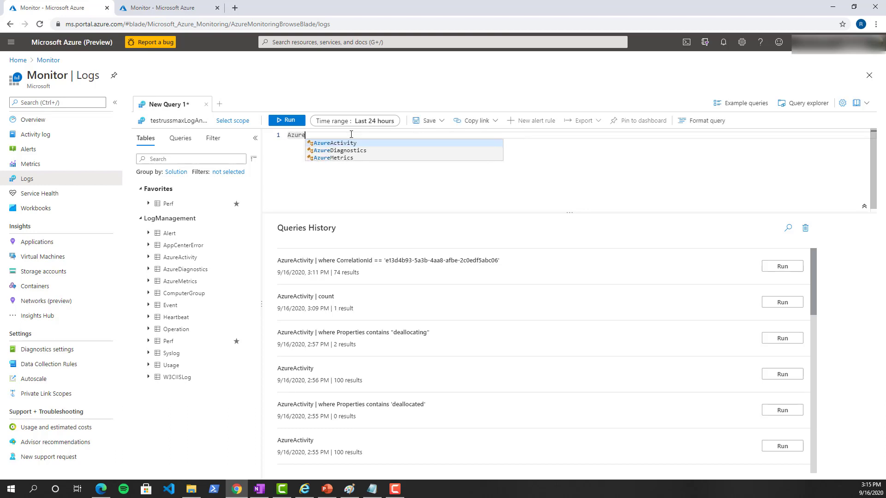
key("Return")
key("Return")
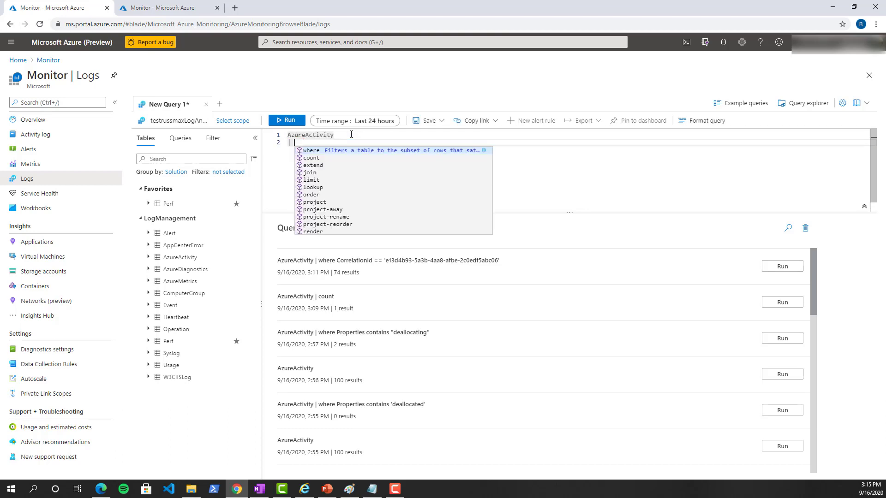
type("count")
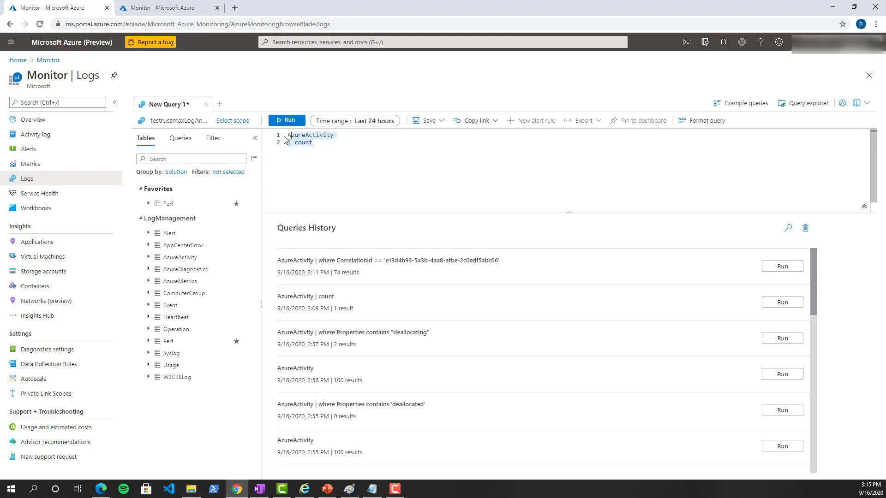
left_click(285, 121)
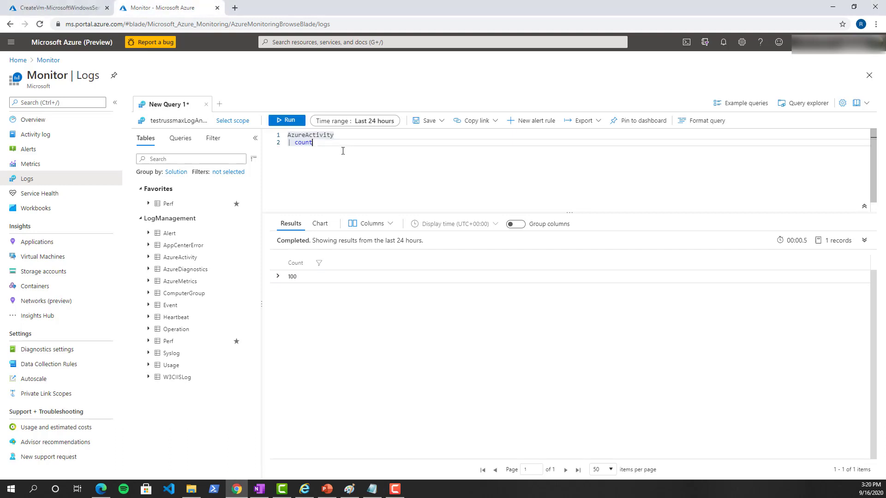
Step: Remove the count line from the query and run AzureActivity on its own
left_click_drag(343, 151, 258, 143)
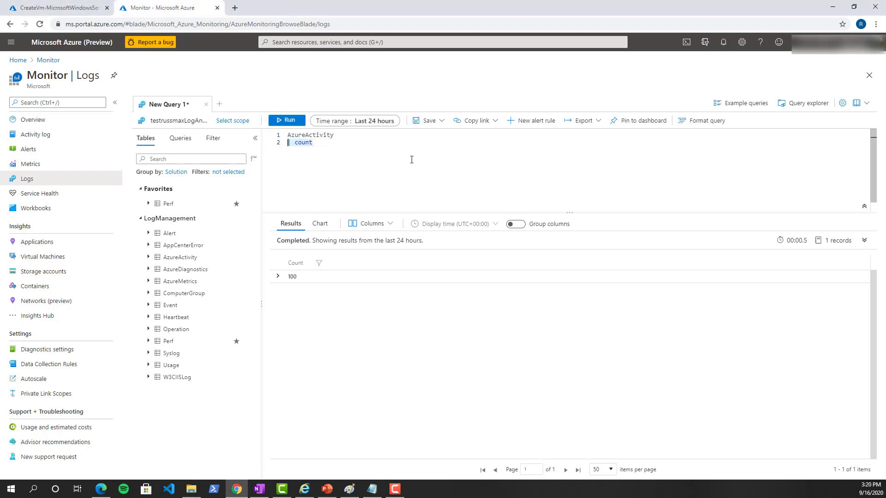
key("BackSpace")
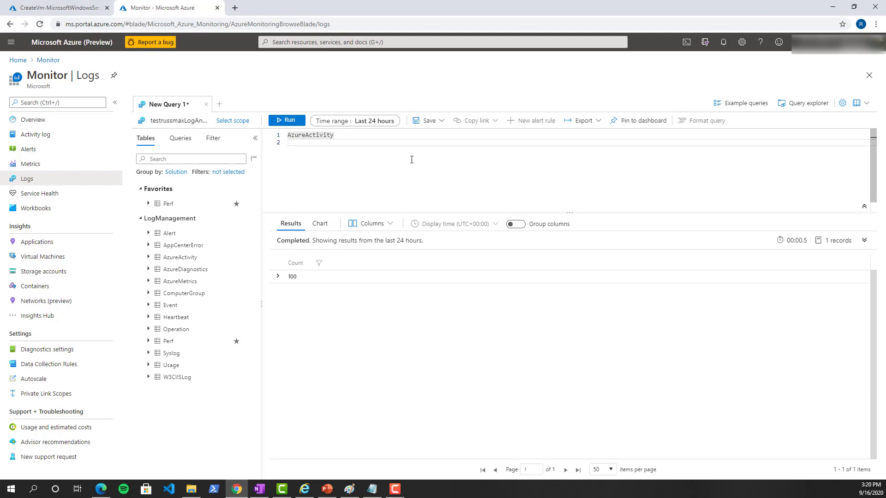
left_click_drag(358, 135, 287, 135)
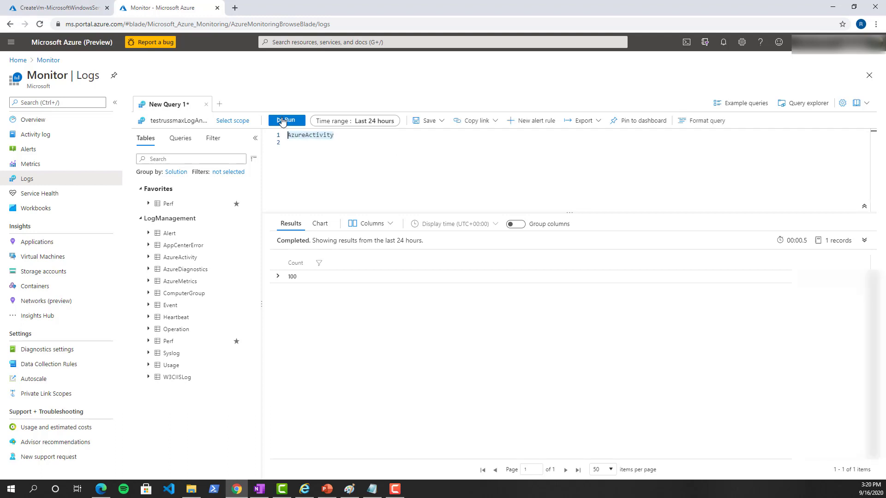
left_click(284, 121)
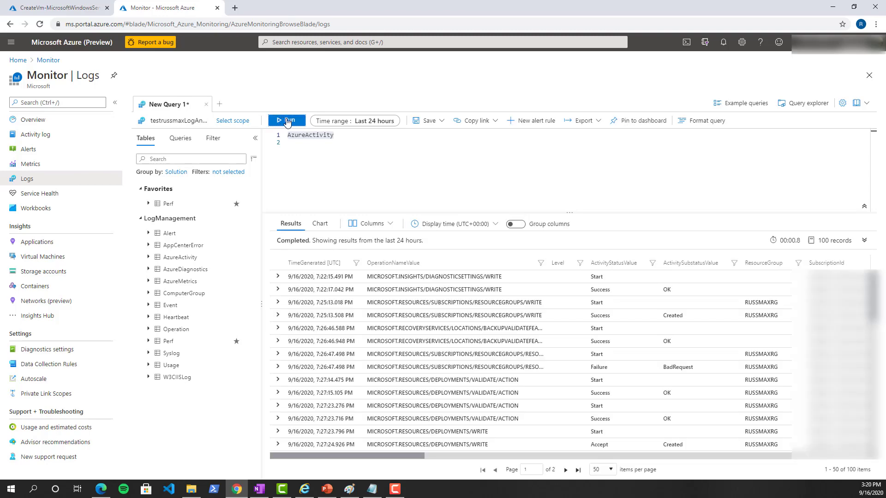
Step: Look through the returned AzureActivity records, including their operation names, statuses and remaining columns
scroll(457, 301, "down", 7)
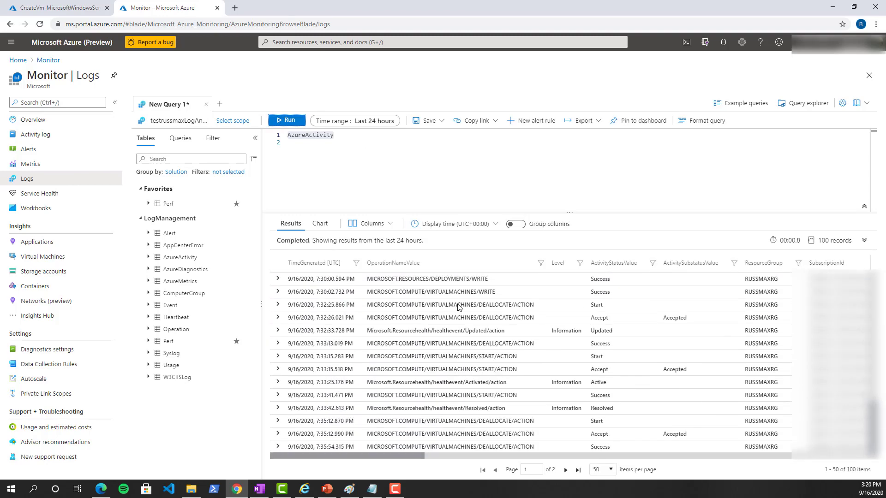
scroll(457, 307, "up", 7)
scroll(458, 306, "down", 5)
scroll(458, 306, "up", 5)
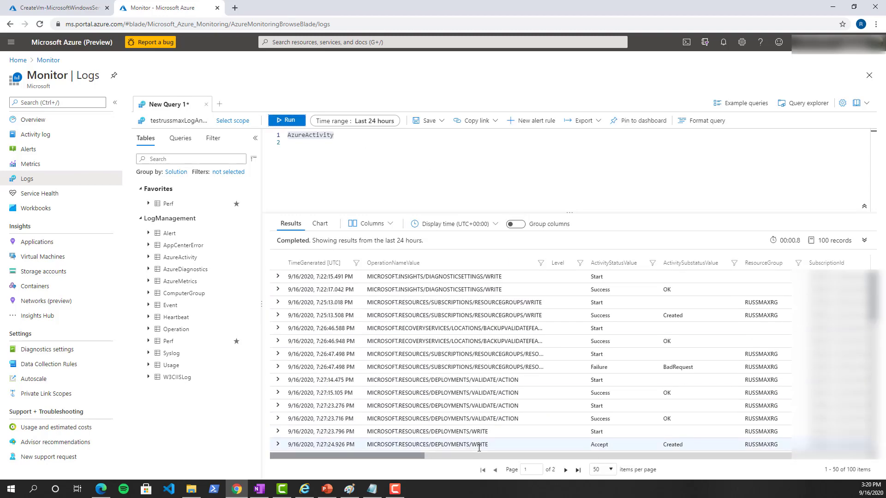
scroll(479, 450, "right", 3)
left_click_drag(479, 449, 414, 453)
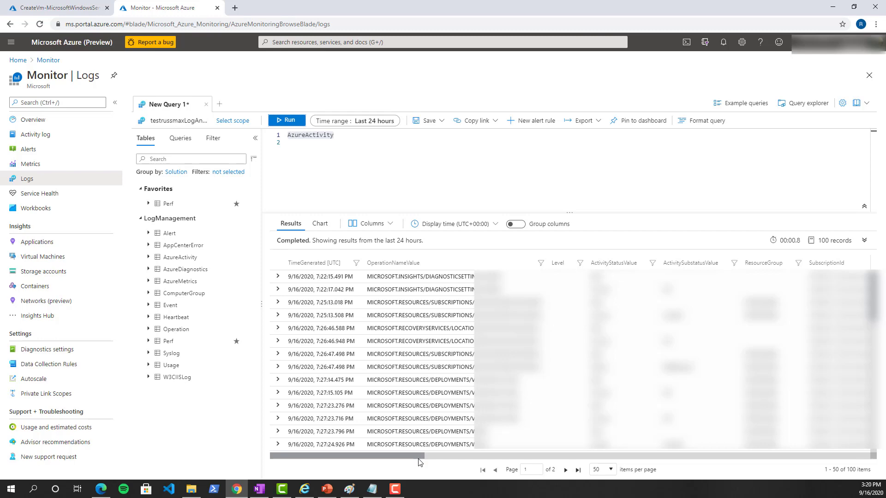
scroll(420, 462, "right", 6)
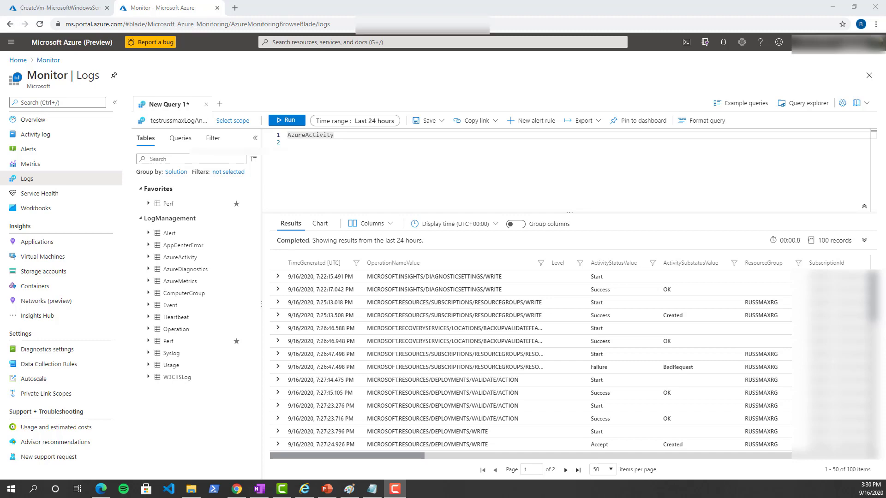
Step: Copy the correlation ID from the overview of the CreateVm-MicrosoftWindowsServer deployment
left_click(56, 4)
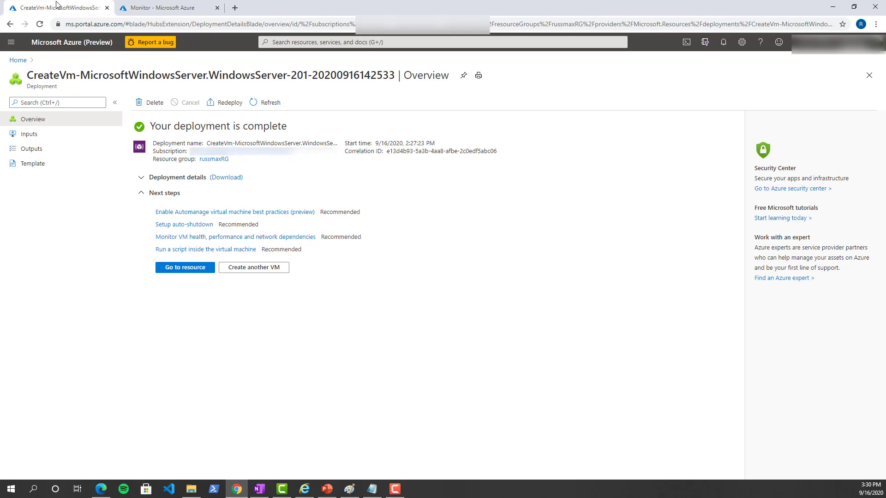
left_click_drag(532, 157, 346, 156)
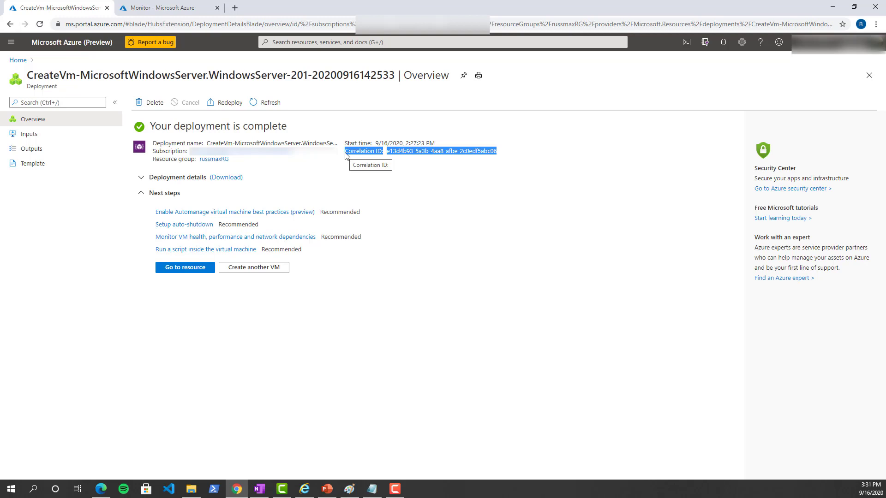
left_click_drag(504, 154, 403, 150)
right_click(389, 152)
left_click(408, 162)
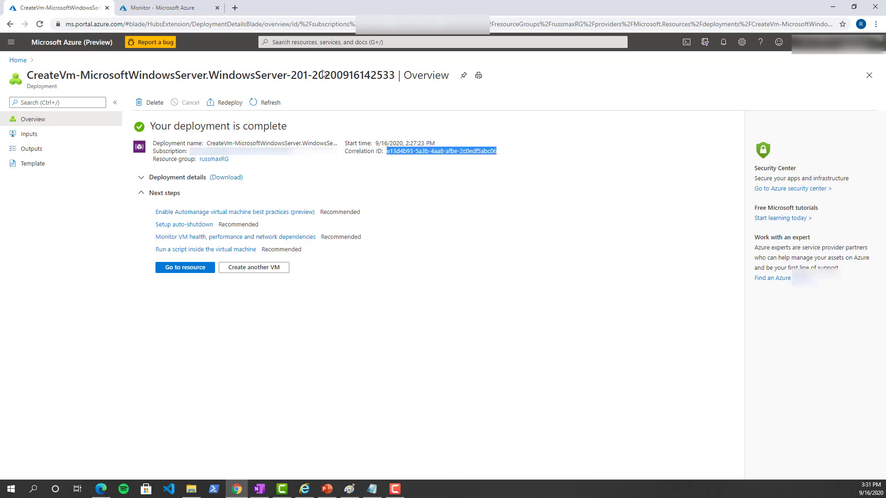
Step: Back in Monitor's logs, add a where clause matching CorrelationId to the copied deployment ID and run the AzureActivity query
left_click(157, 8)
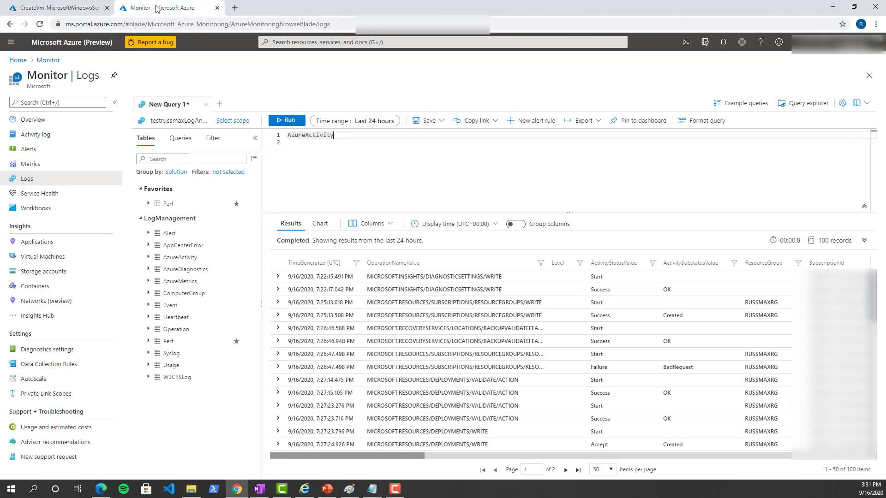
left_click(308, 144)
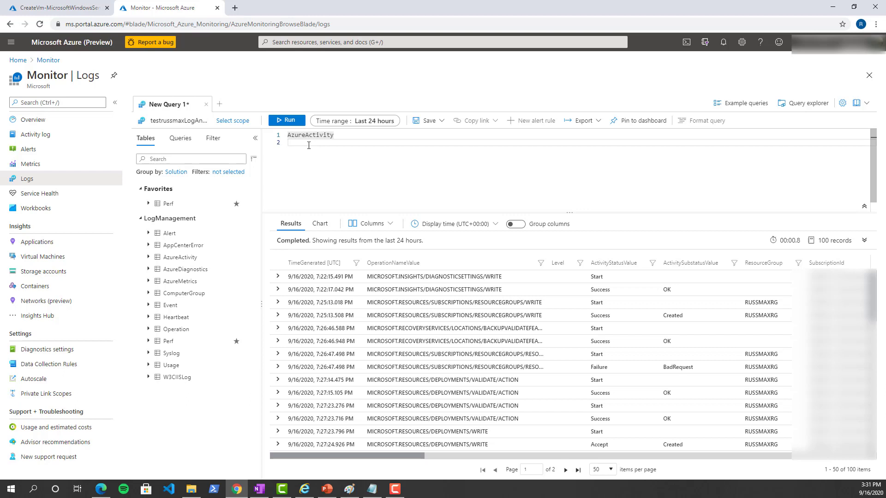
type("| where")
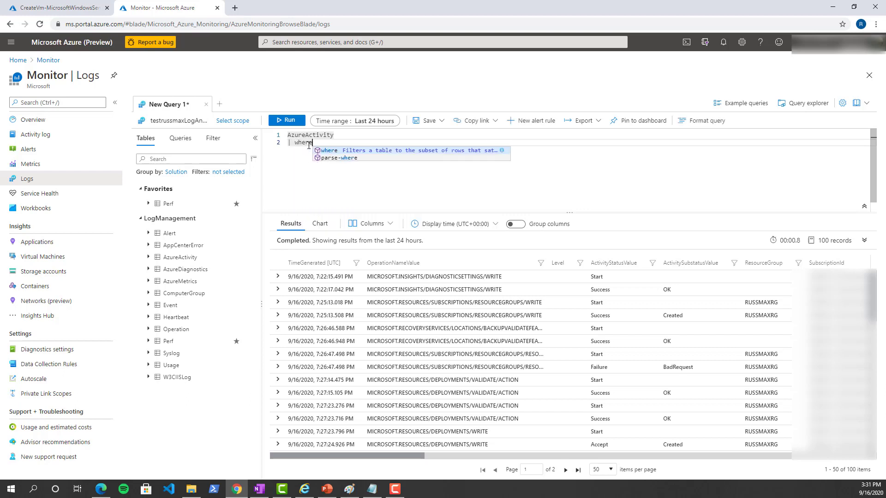
type(" Corr")
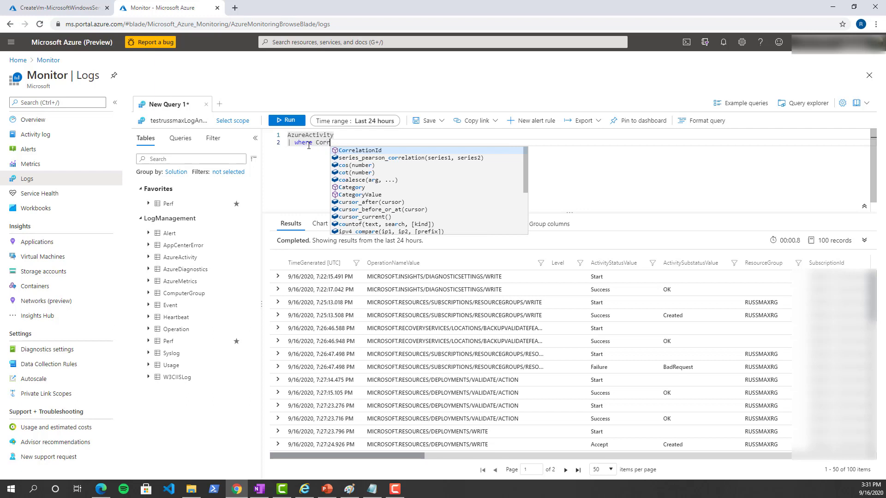
key("Tab")
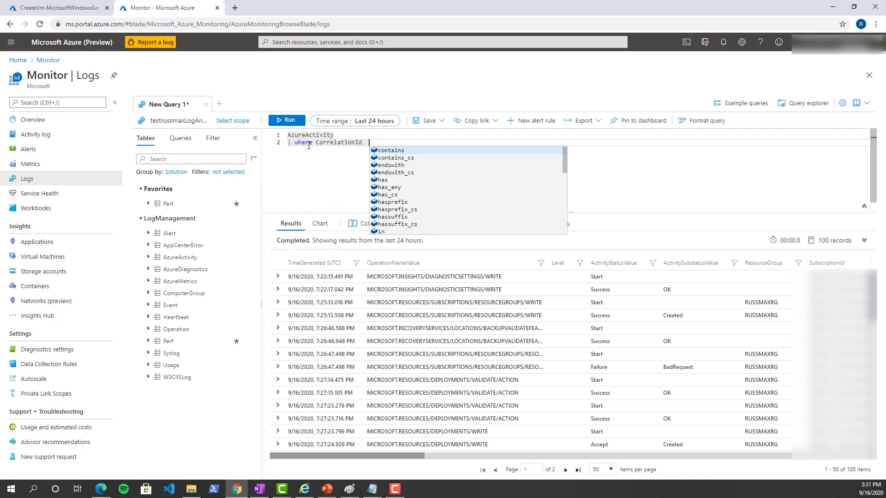
type("== '")
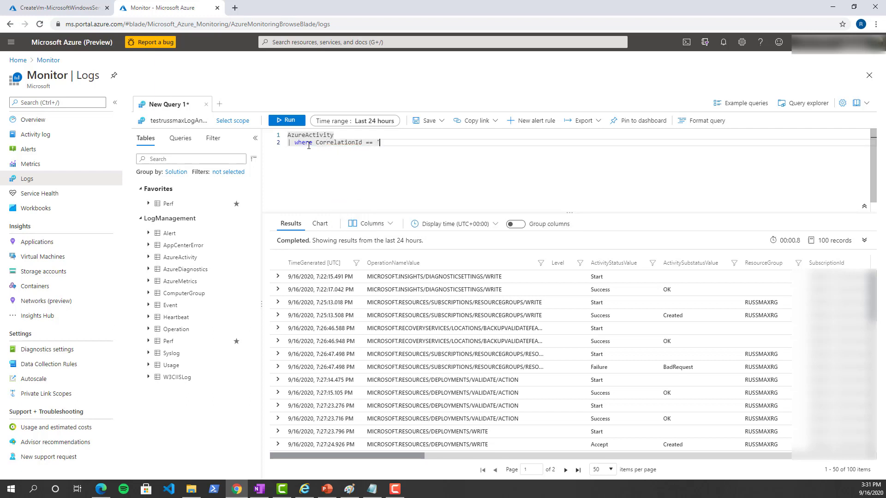
key("ctrl+v")
type("'")
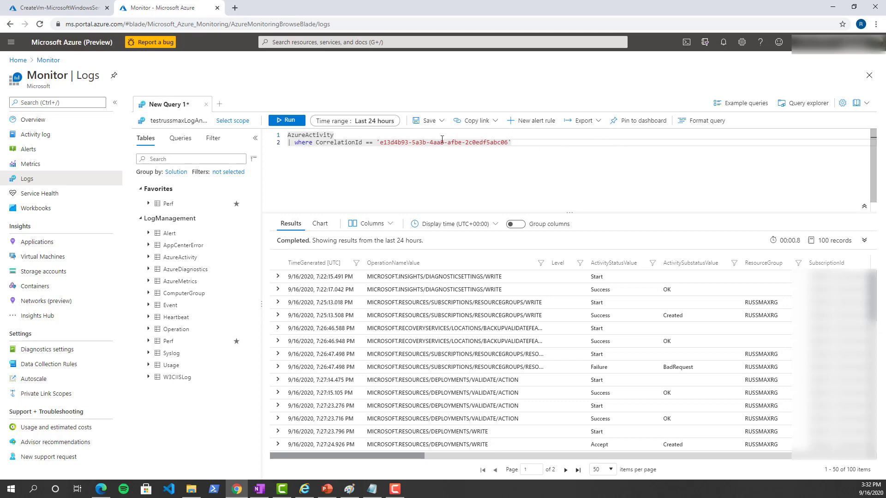
left_click(295, 121)
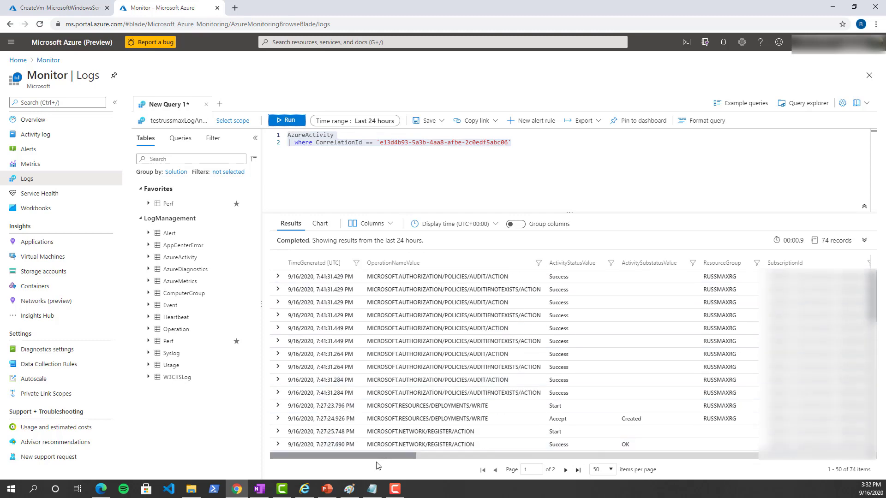
mouse_move(376, 455)
left_mouse_down()
mouse_move(618, 448)
mouse_move(368, 447)
left_mouse_up()
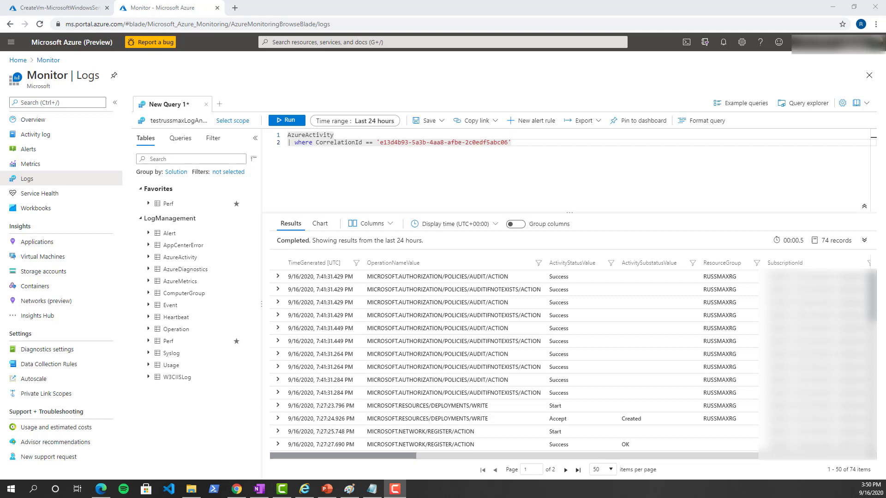
Step: Delete the CorrelationId condition from the query and rerun AzureActivity without a filter
left_click(521, 153)
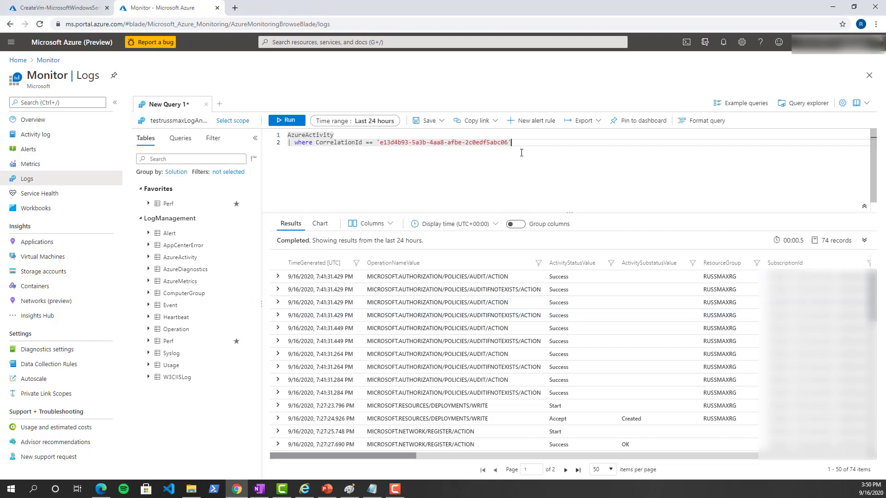
left_click_drag(322, 153, 259, 142)
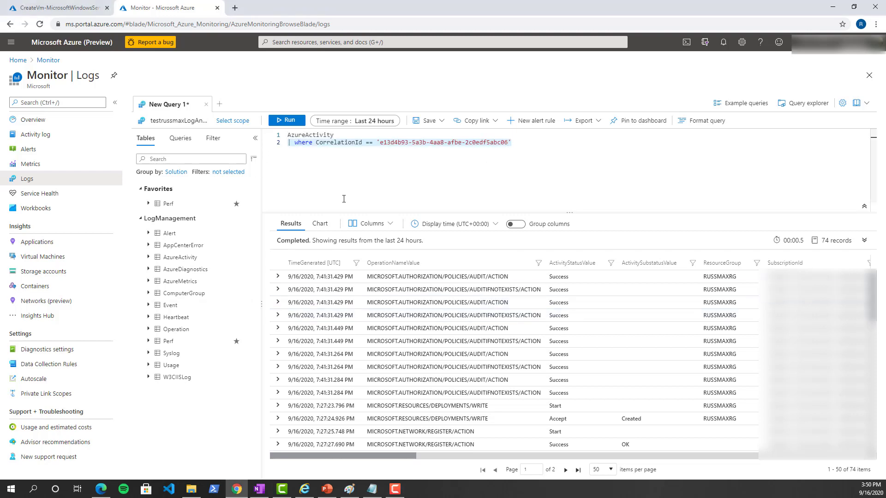
key("Delete")
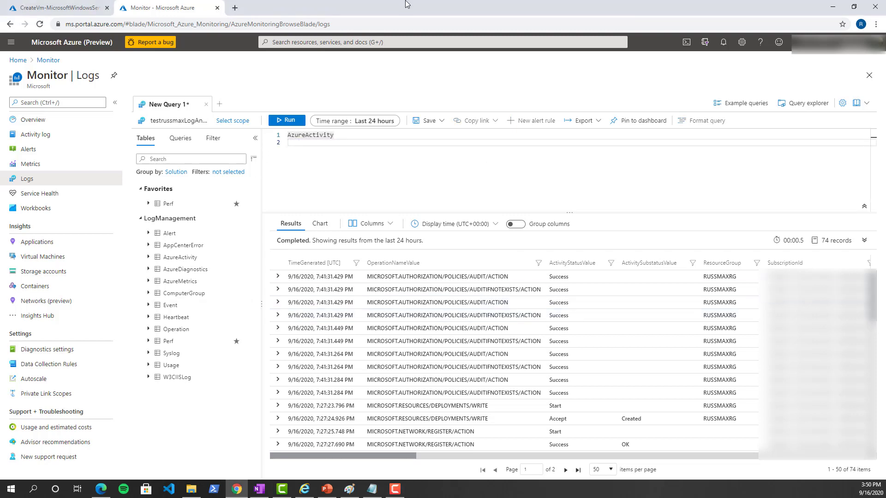
left_click(280, 125)
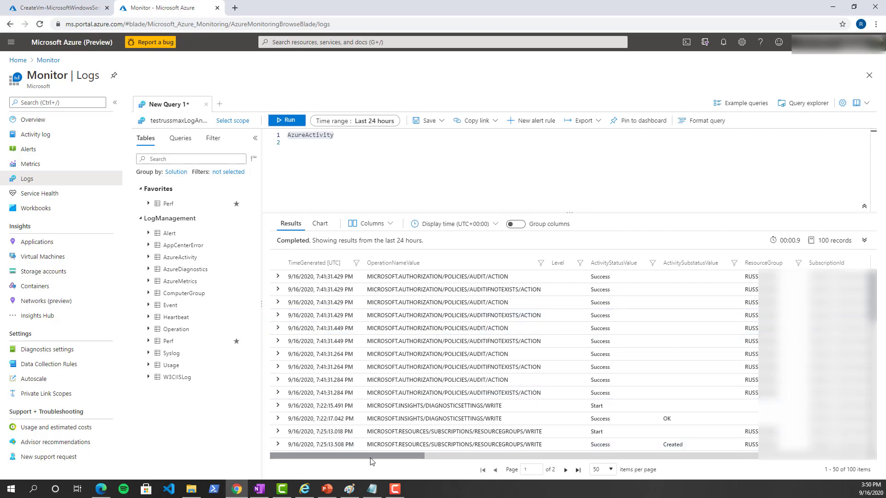
Step: Filter the results' Properties column to values that contain "deallocating" and select the Properties value of the second matching record
left_click_drag(378, 454, 528, 453)
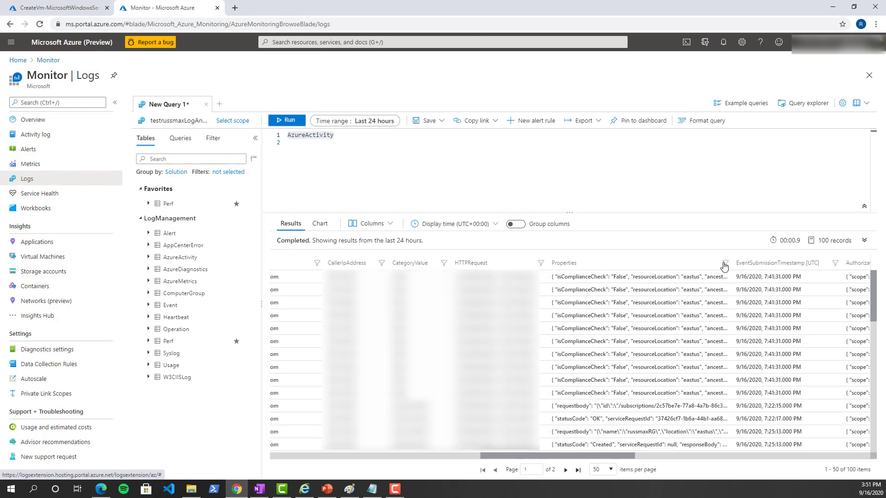
left_click(724, 265)
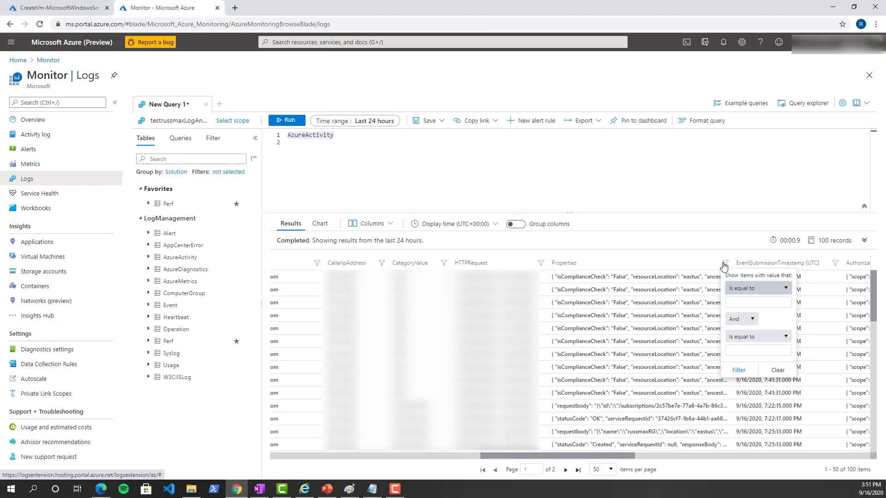
left_click(738, 289)
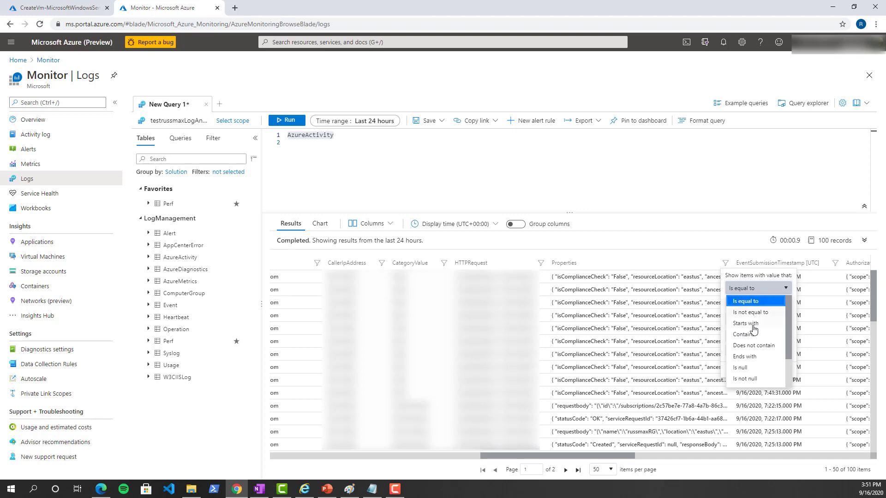
left_click(750, 335)
left_click(736, 301)
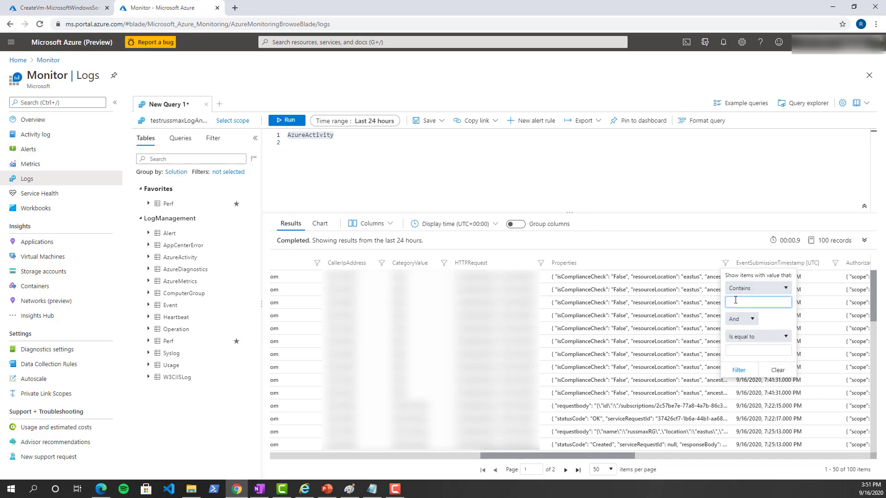
type("deallocating")
left_click(739, 370)
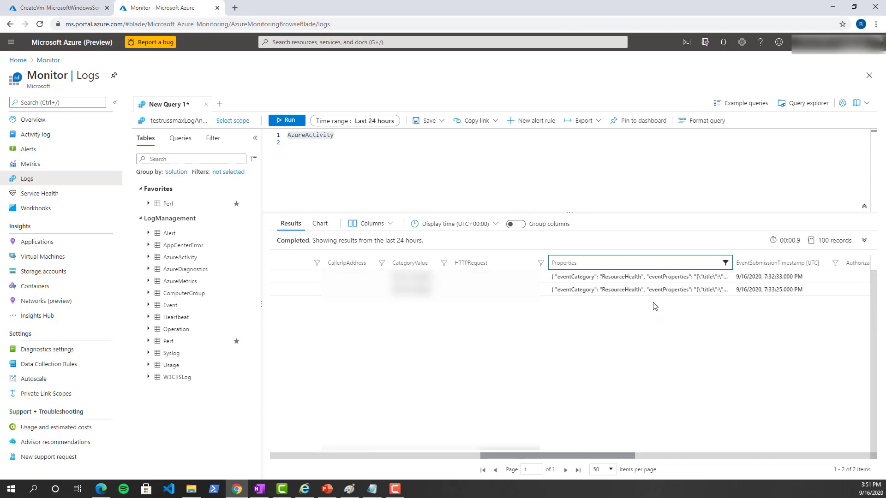
left_click(624, 289)
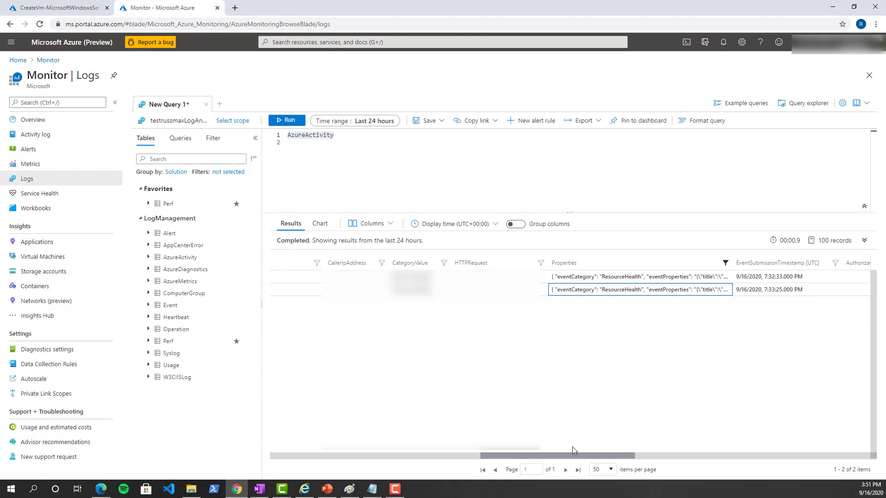
Step: Expand the first filtered AzureActivity record to examine its field details, including Properties, and collapse it again
left_click_drag(572, 456, 294, 455)
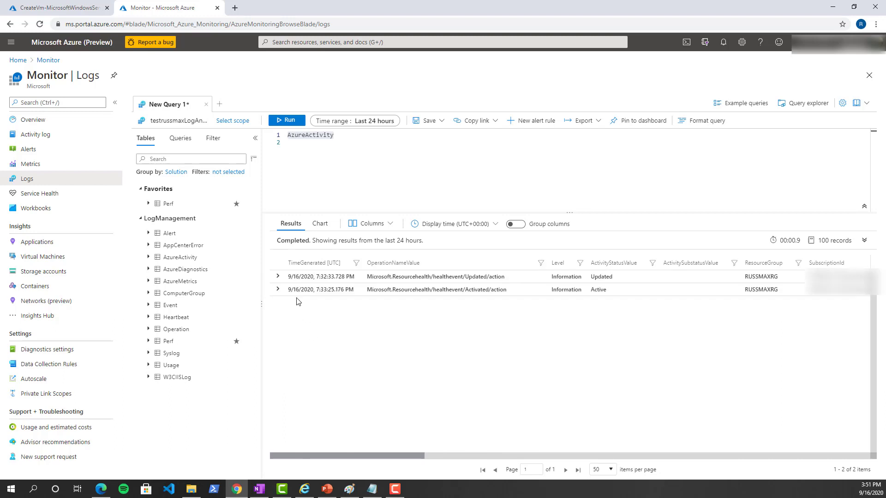
left_click(279, 277)
left_click(278, 278)
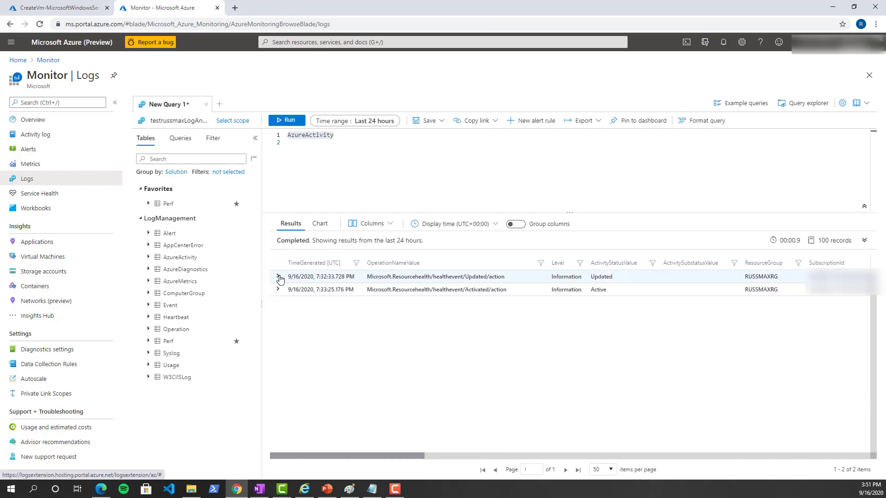
left_click(278, 277)
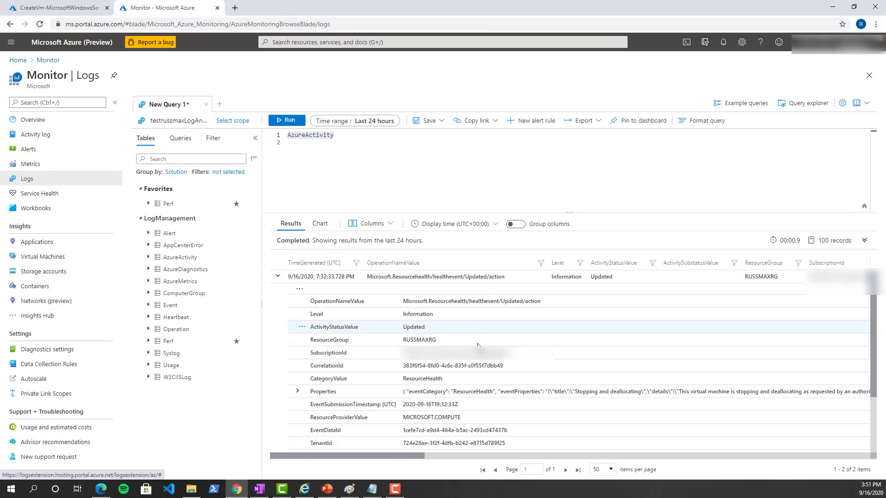
left_click(278, 278)
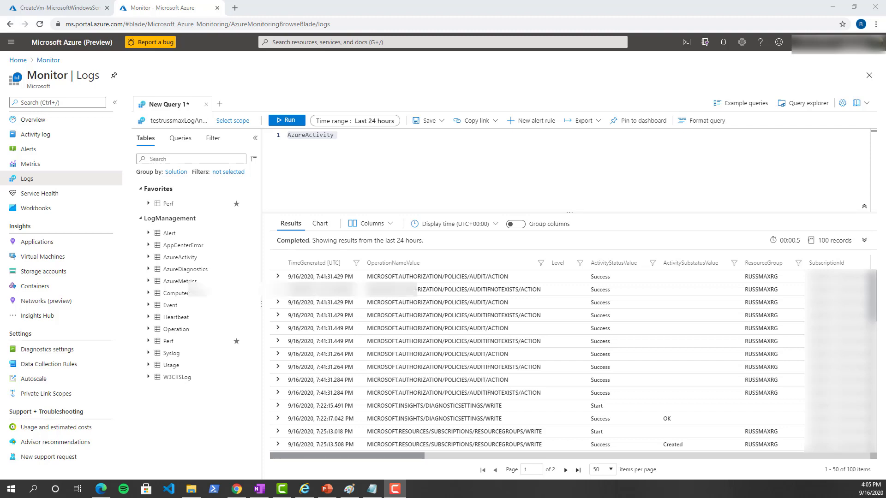
Step: Open the diagnostic settings of the russmaxtestVM-nsg network security group in the russmaxRG resource group
left_click(18, 60)
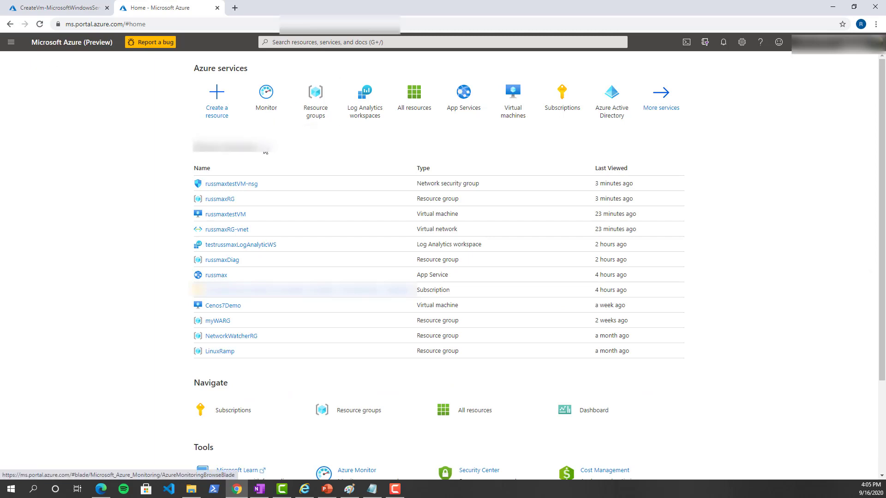
left_click(214, 198)
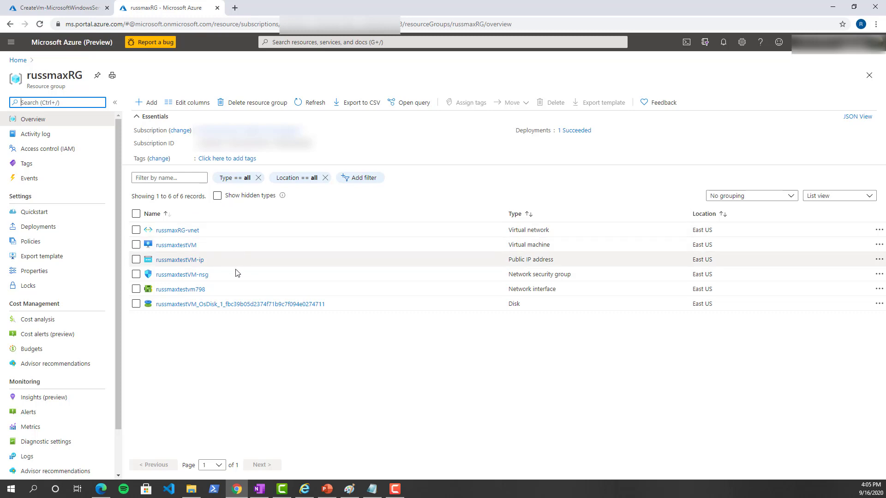
left_click(185, 276)
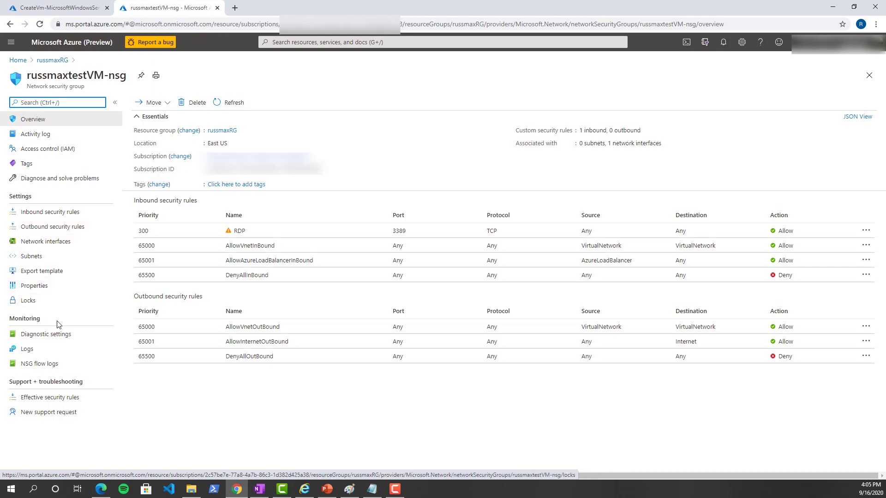
left_click(54, 337)
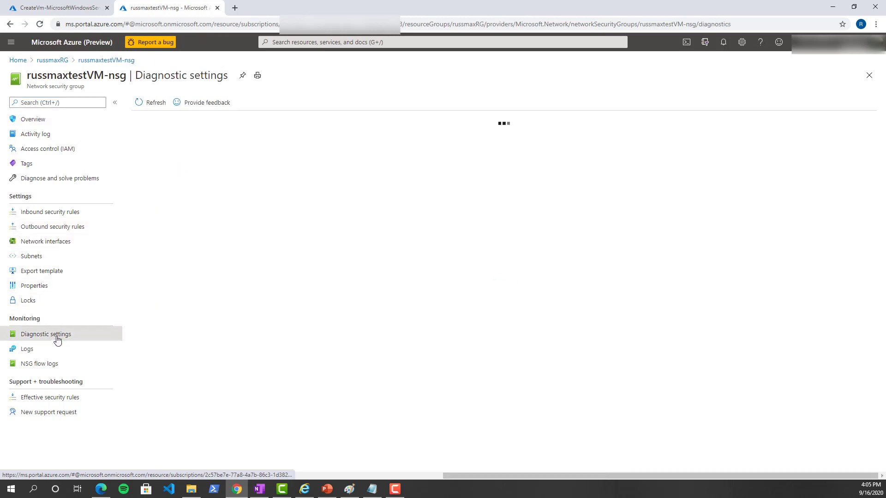
Step: Add and save diagnostic setting myNSGDiagSetting, sending NetworkSecurityGroupEvent and NetworkSecurityGroupRuleCounter logs to the testrussmaxLogAnalyticWS Log Analytics workspace
left_click(171, 189)
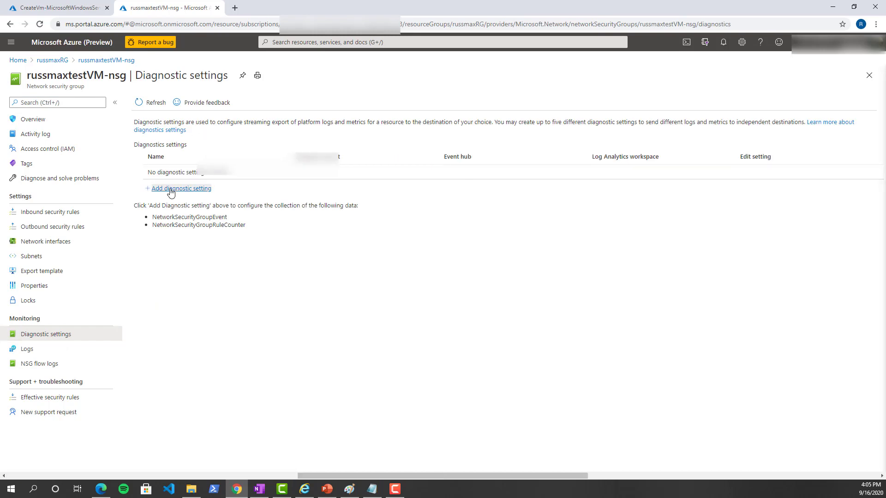
left_click(229, 153)
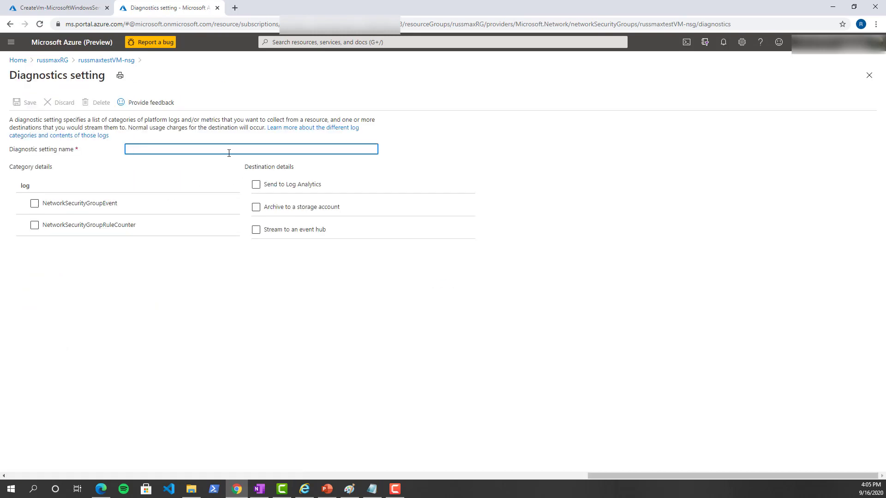
type("myNSGDiagSetting")
left_click(111, 203)
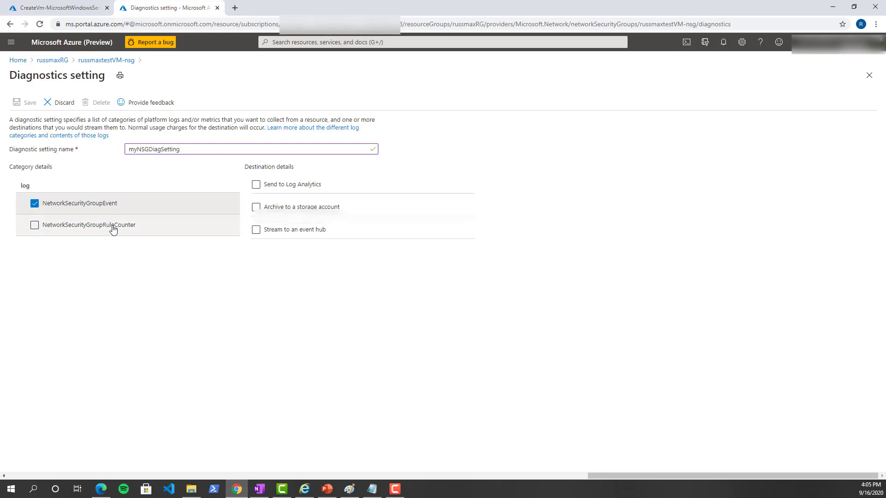
left_click(113, 230)
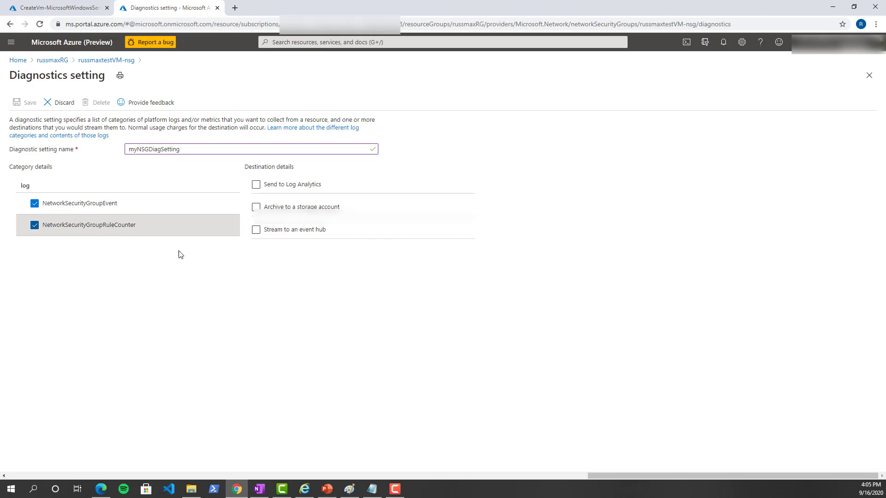
left_click(289, 189)
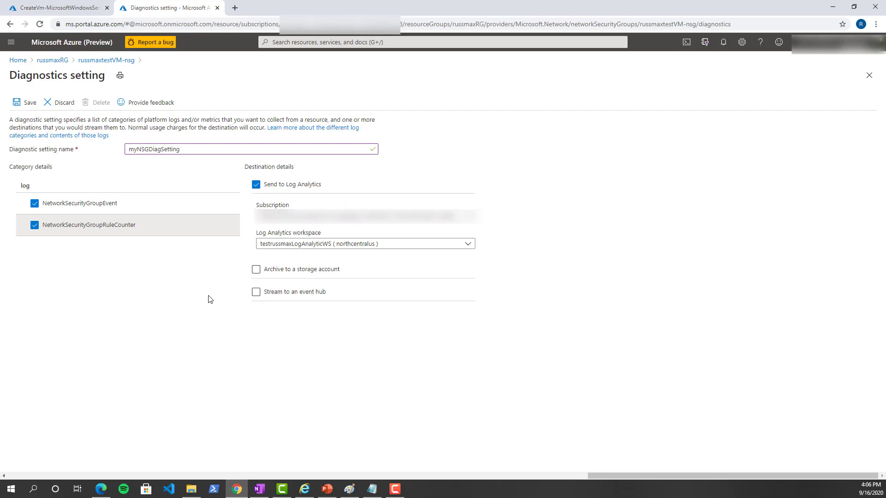
left_click(28, 102)
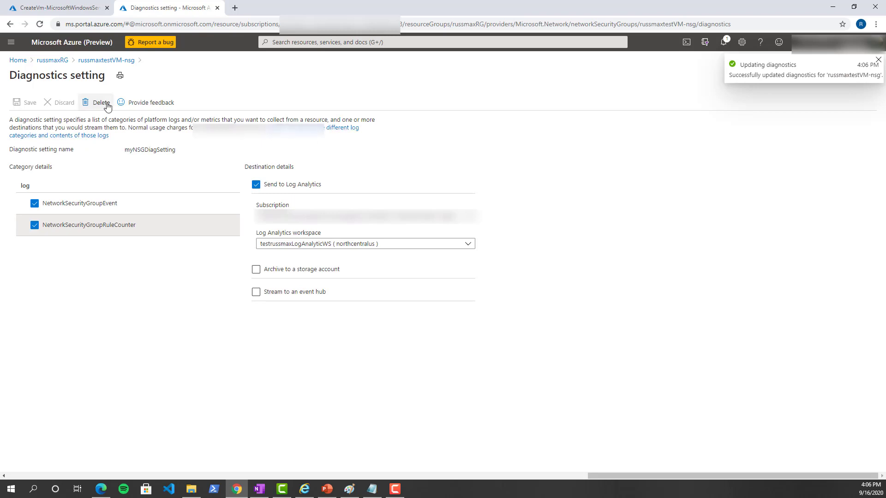
Step: Return to the russmaxRG resource group and open its diagnostic settings
left_click(54, 60)
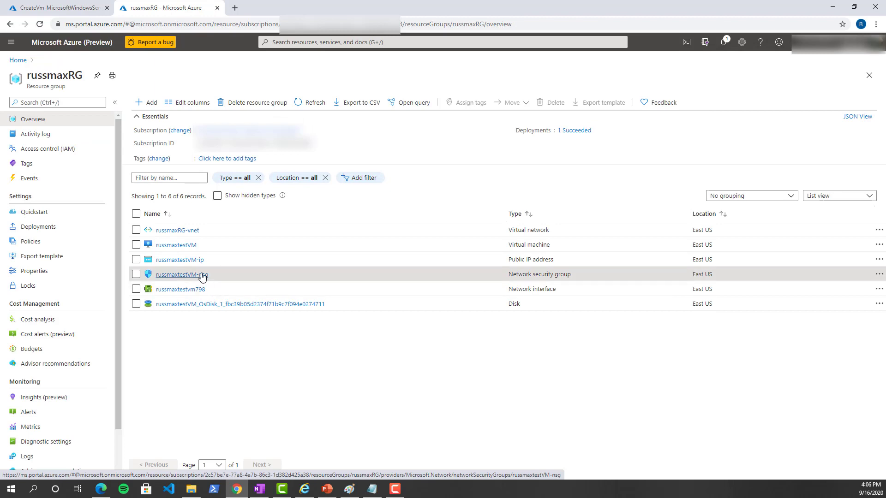
scroll(77, 205, "down", 1)
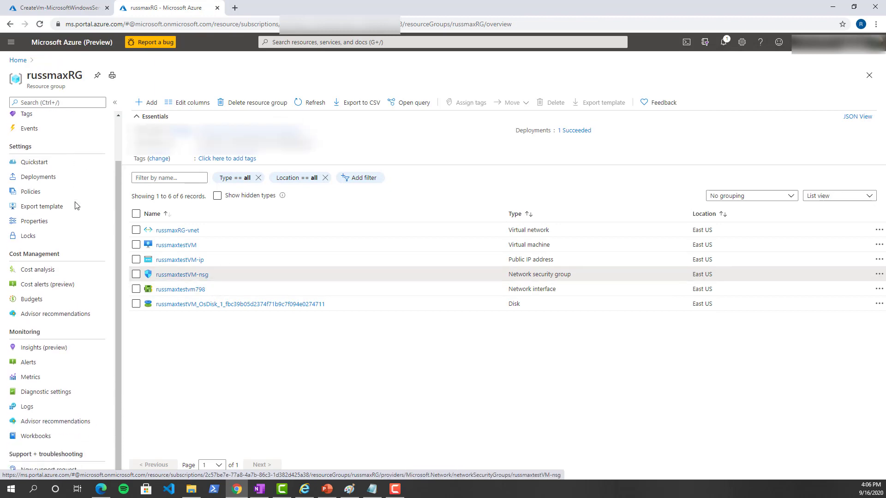
left_click(63, 391)
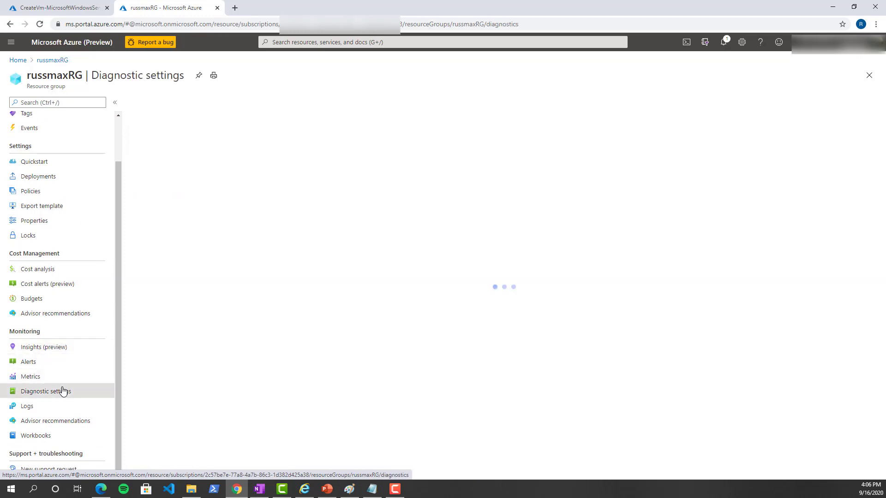